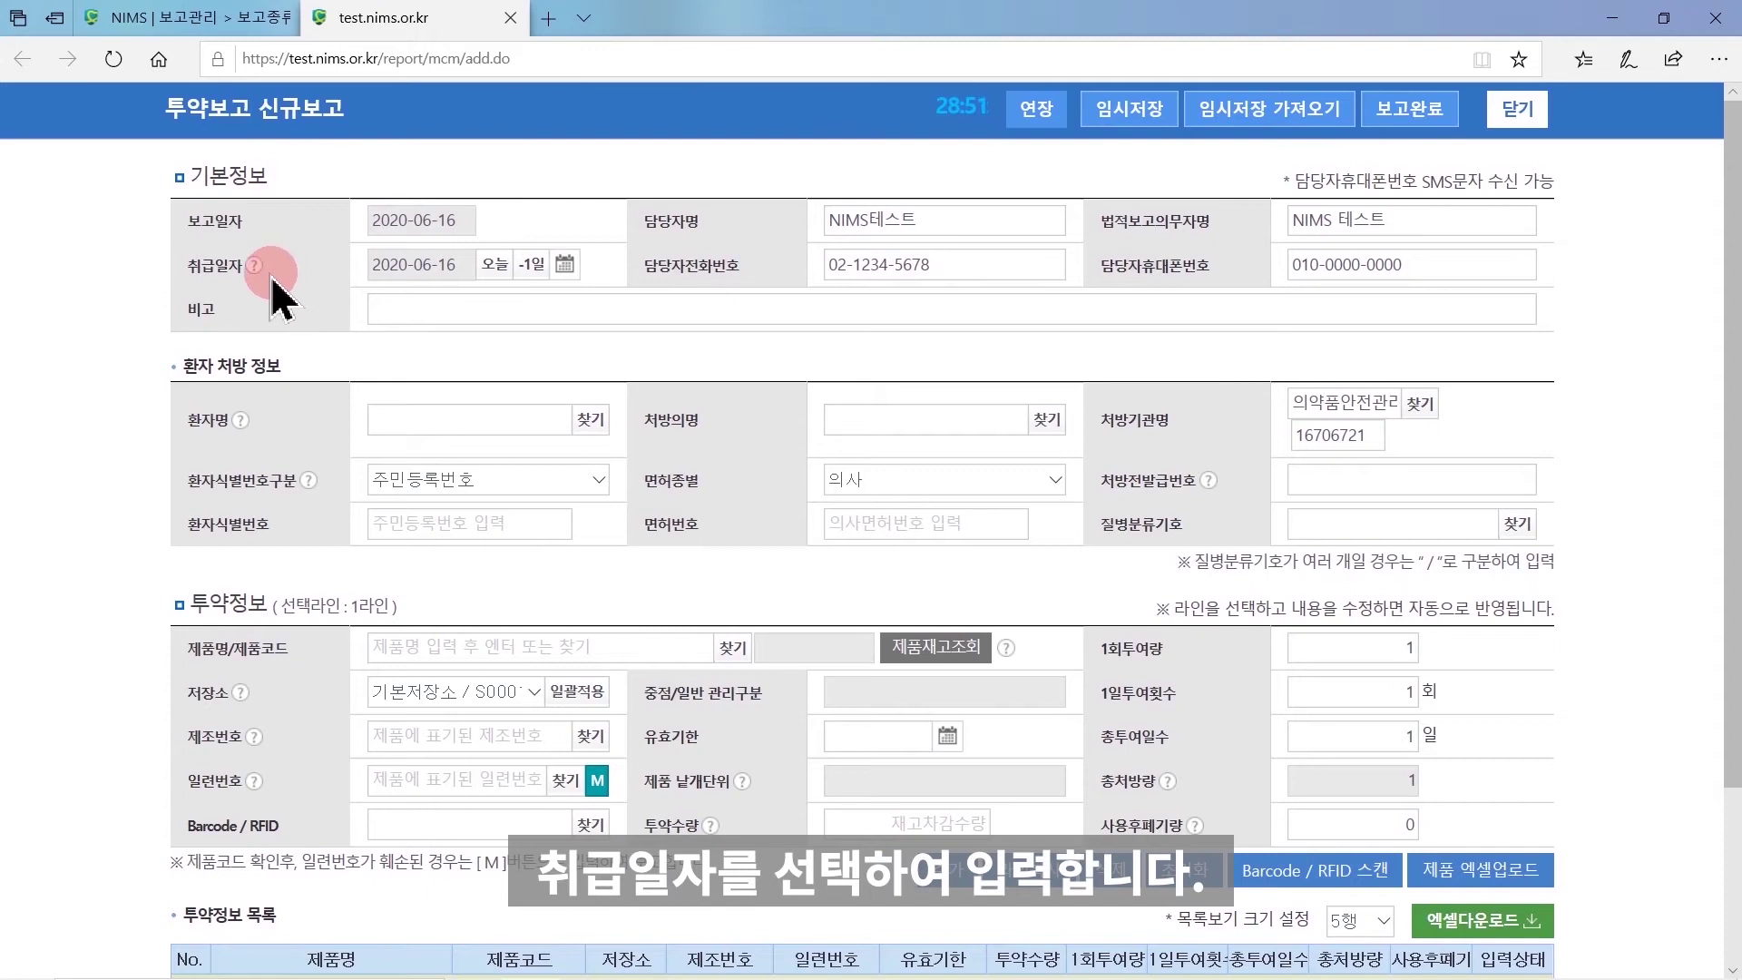
- Open the handling date (취급일자) calendar and leave the date at 2020-06-16
{"action": "left_click", "coordinate": [565, 265]}
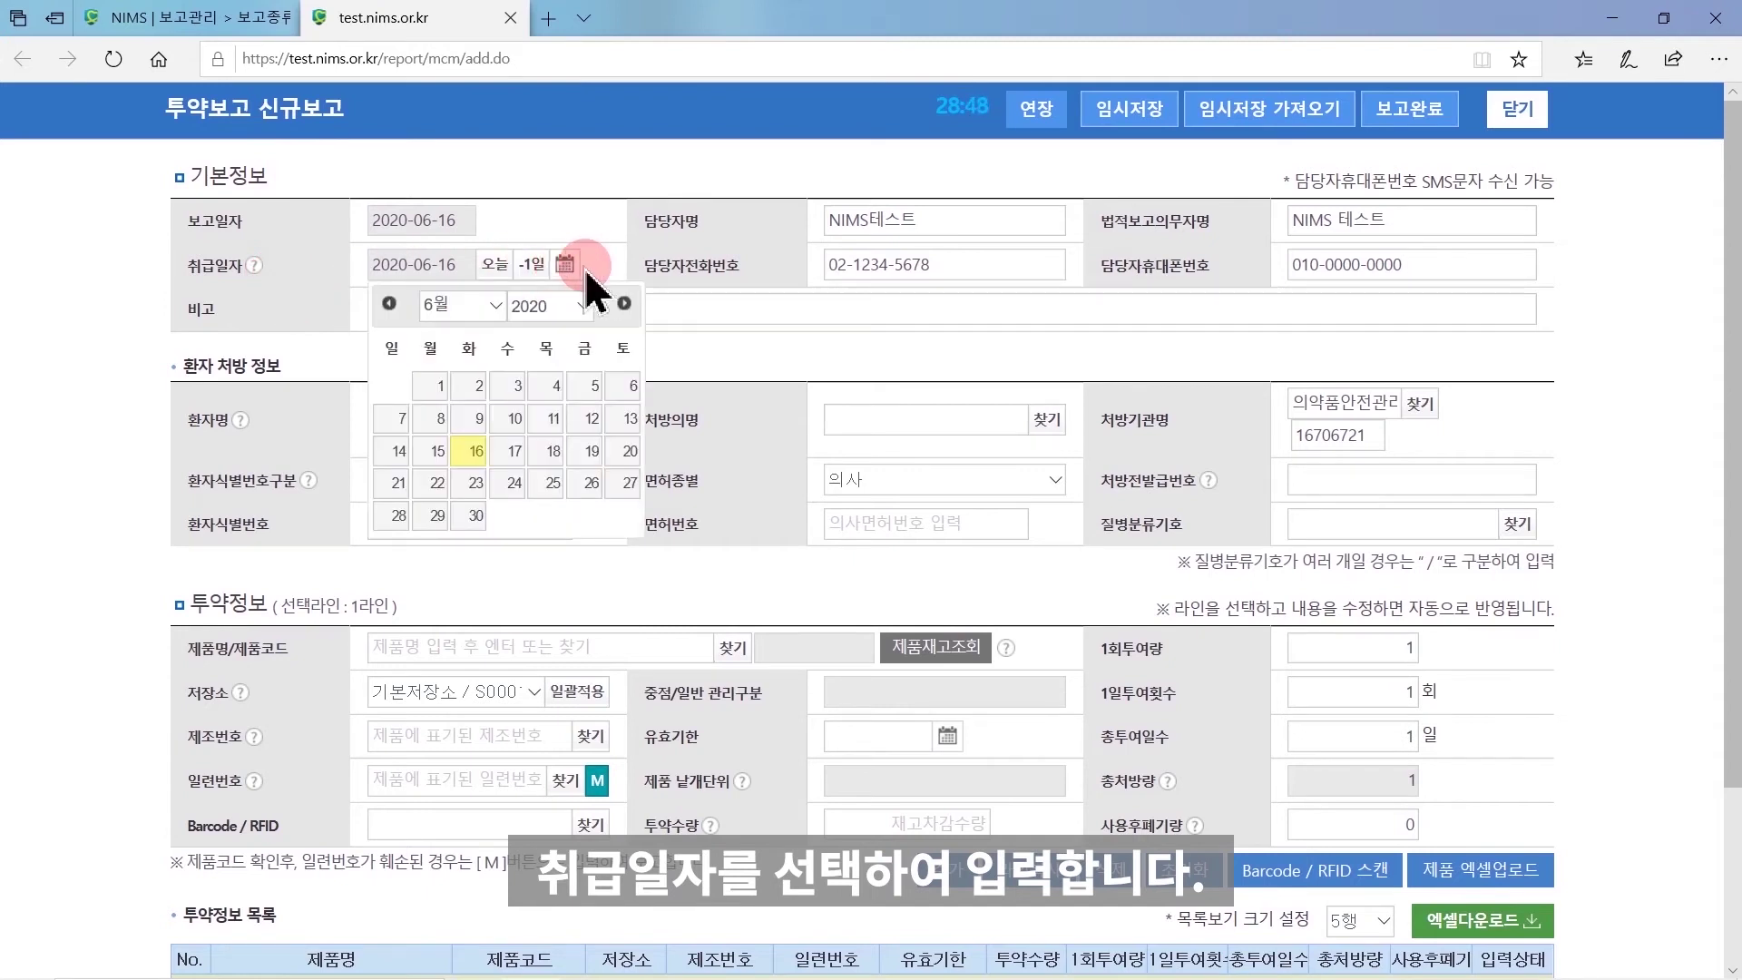
{"action": "left_click", "coordinate": [599, 268]}
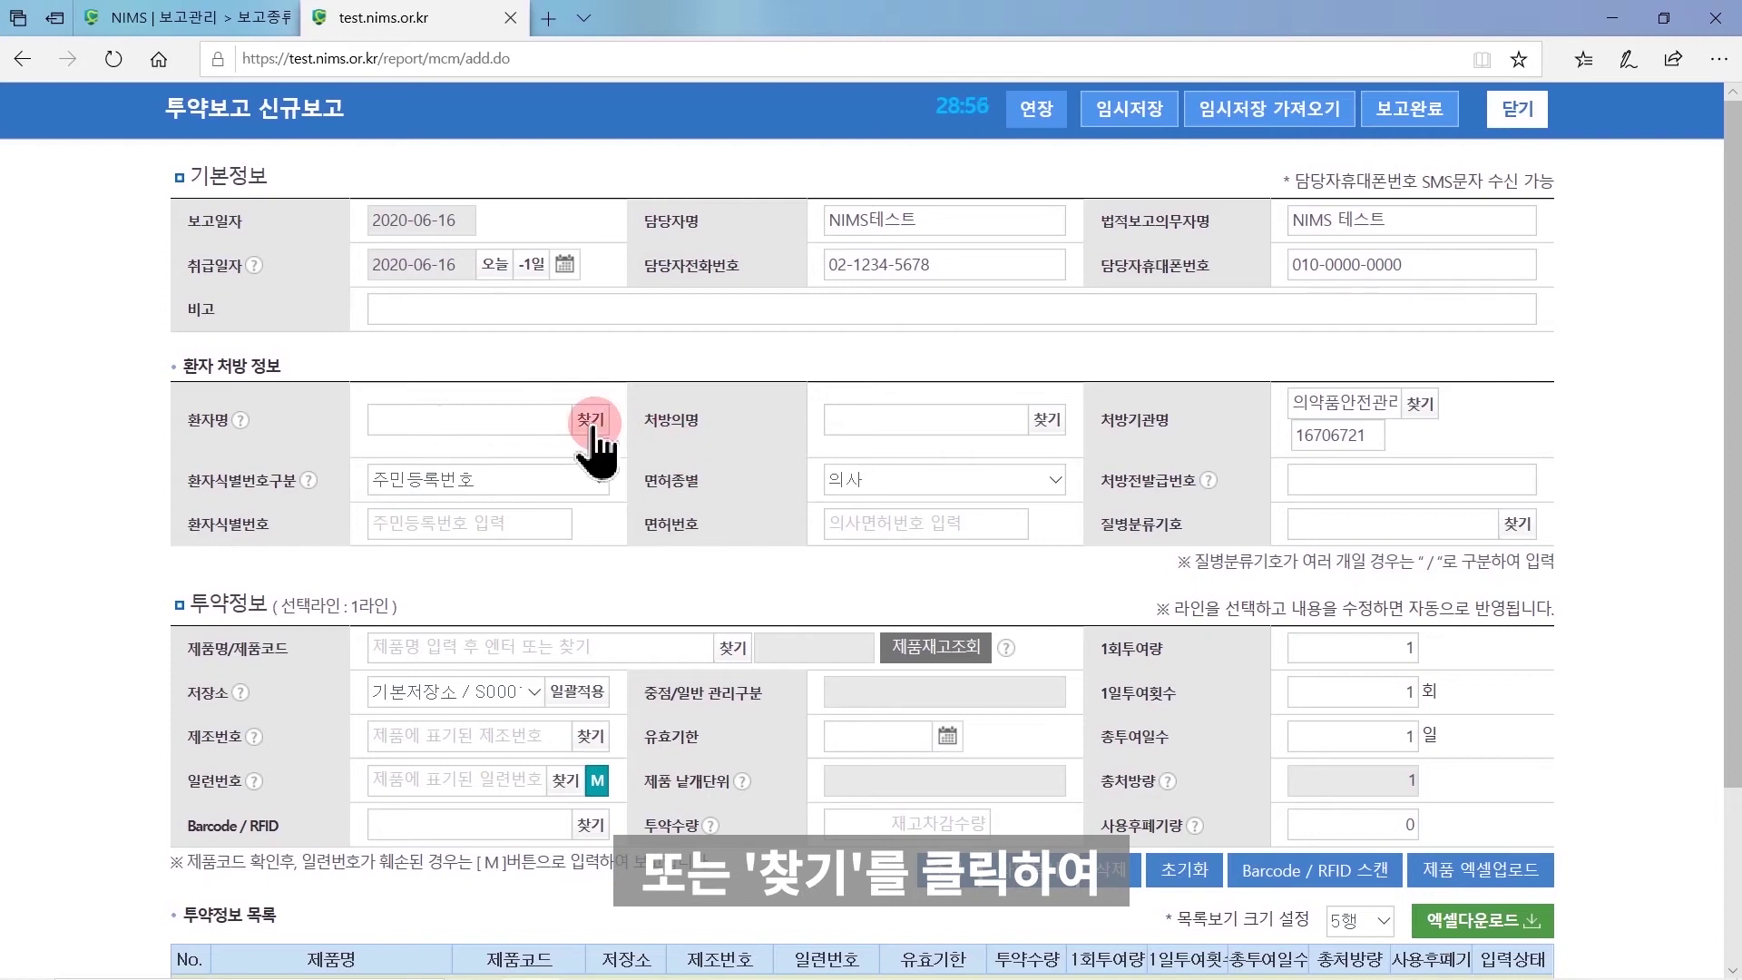
- Search the registered patients without any filter and fill in the seventh listed patient, keeping 주민등록번호 as the identification type
{"action": "left_click", "coordinate": [591, 421]}
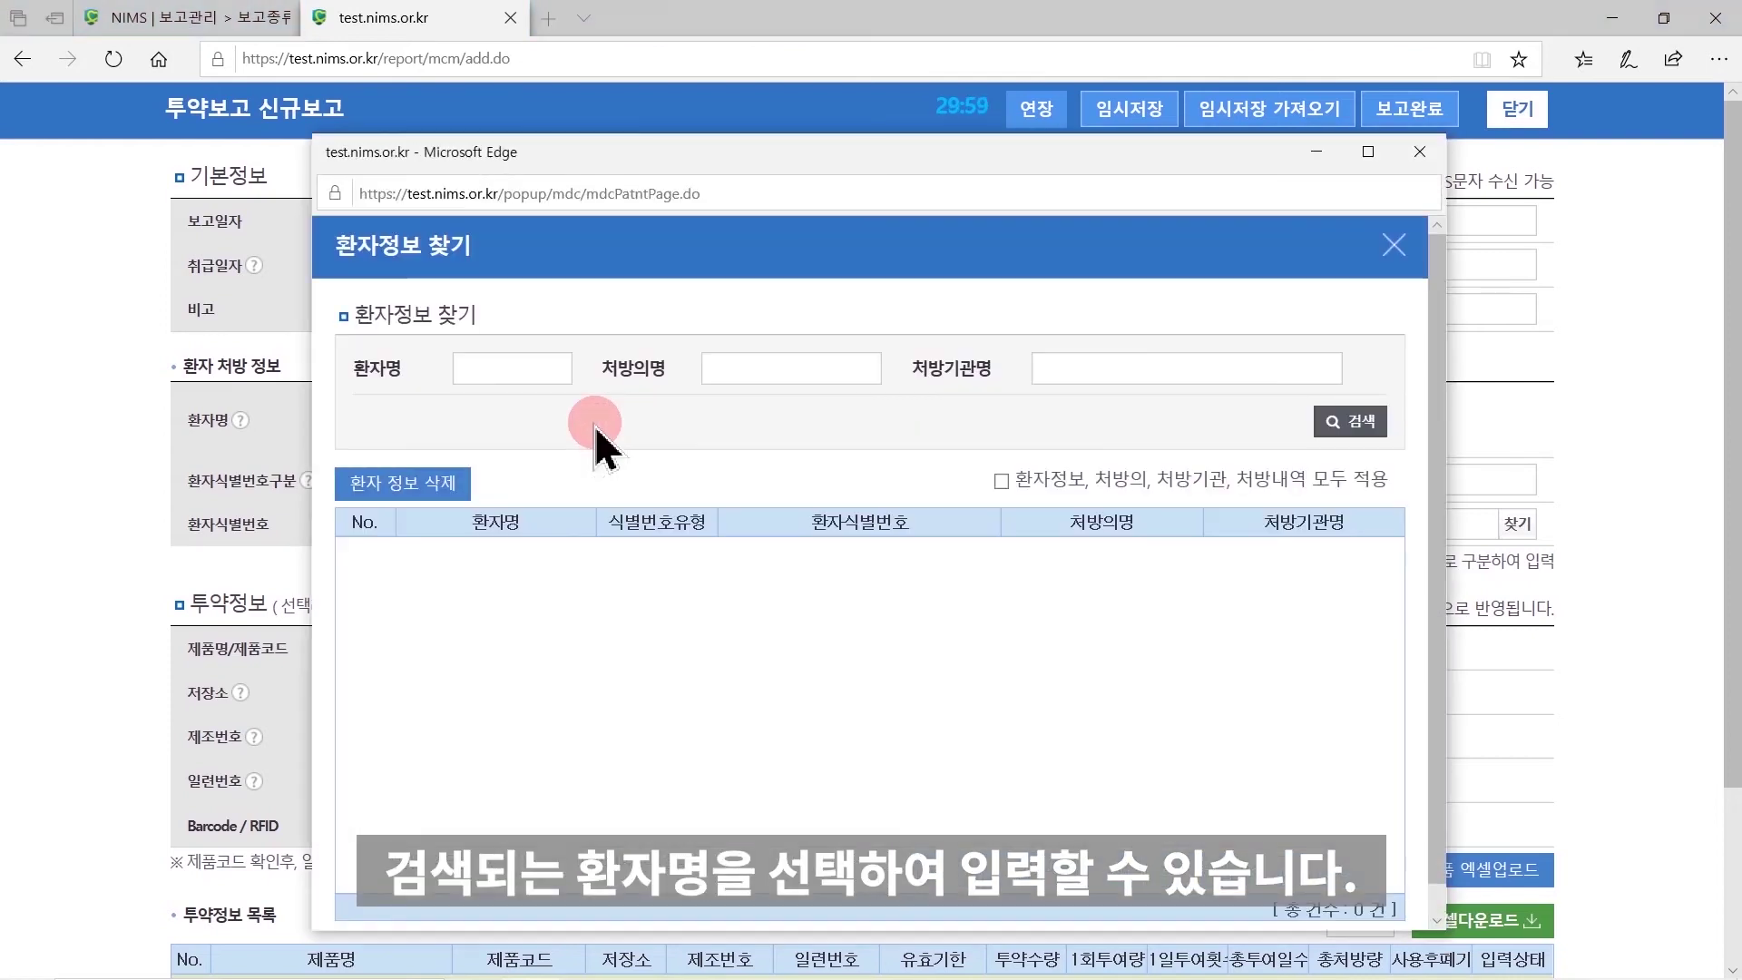
{"action": "left_click", "coordinate": [1348, 423]}
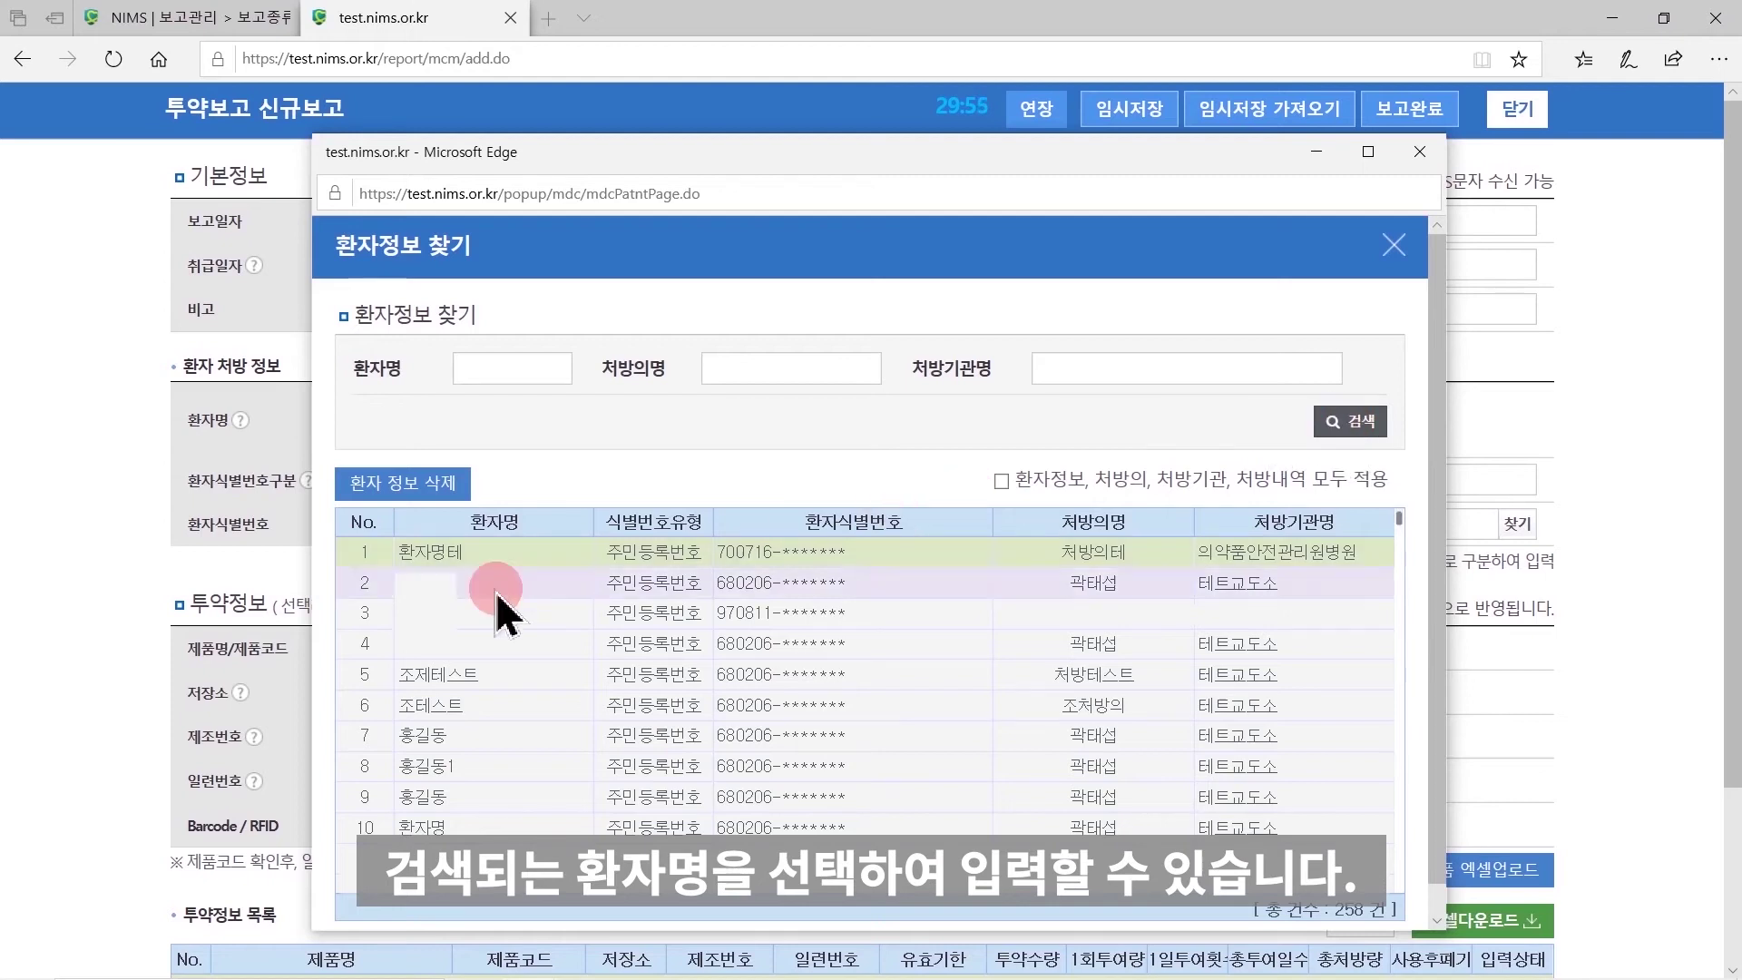
{"action": "left_click", "coordinate": [499, 733]}
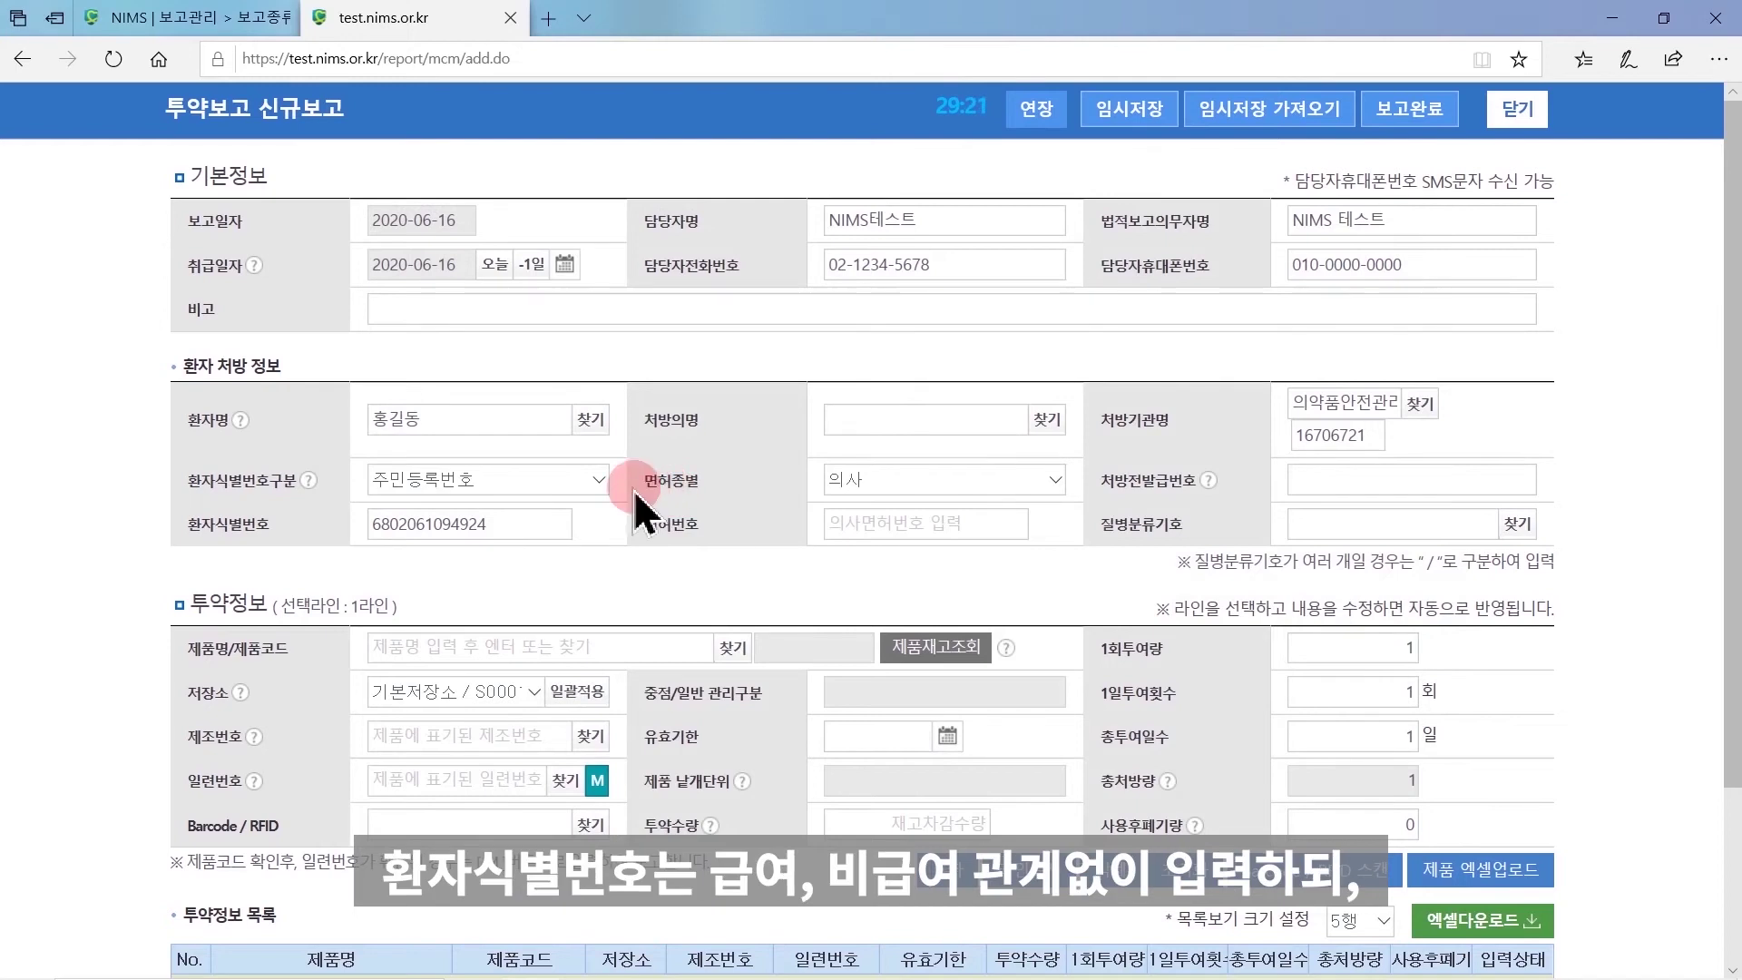
{"action": "left_click", "coordinate": [591, 481]}
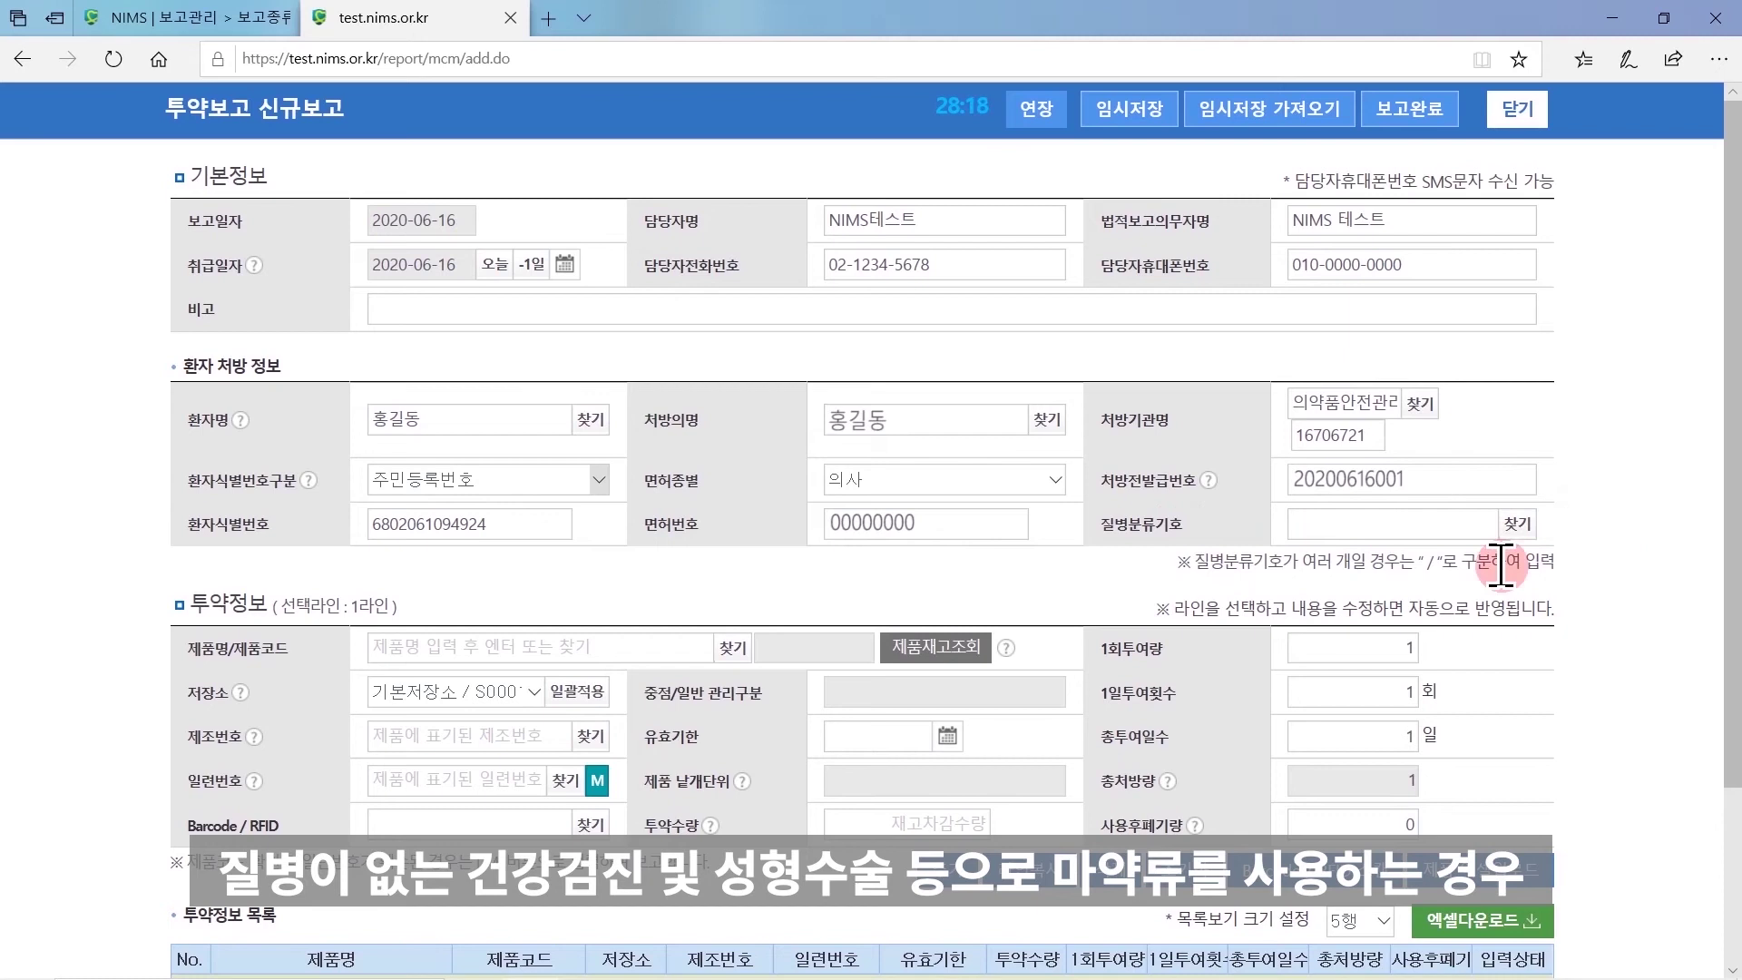
- Set the disease classification code (질병분류기호) in the prescription information to Z00.0
{"action": "left_click", "coordinate": [1398, 524]}
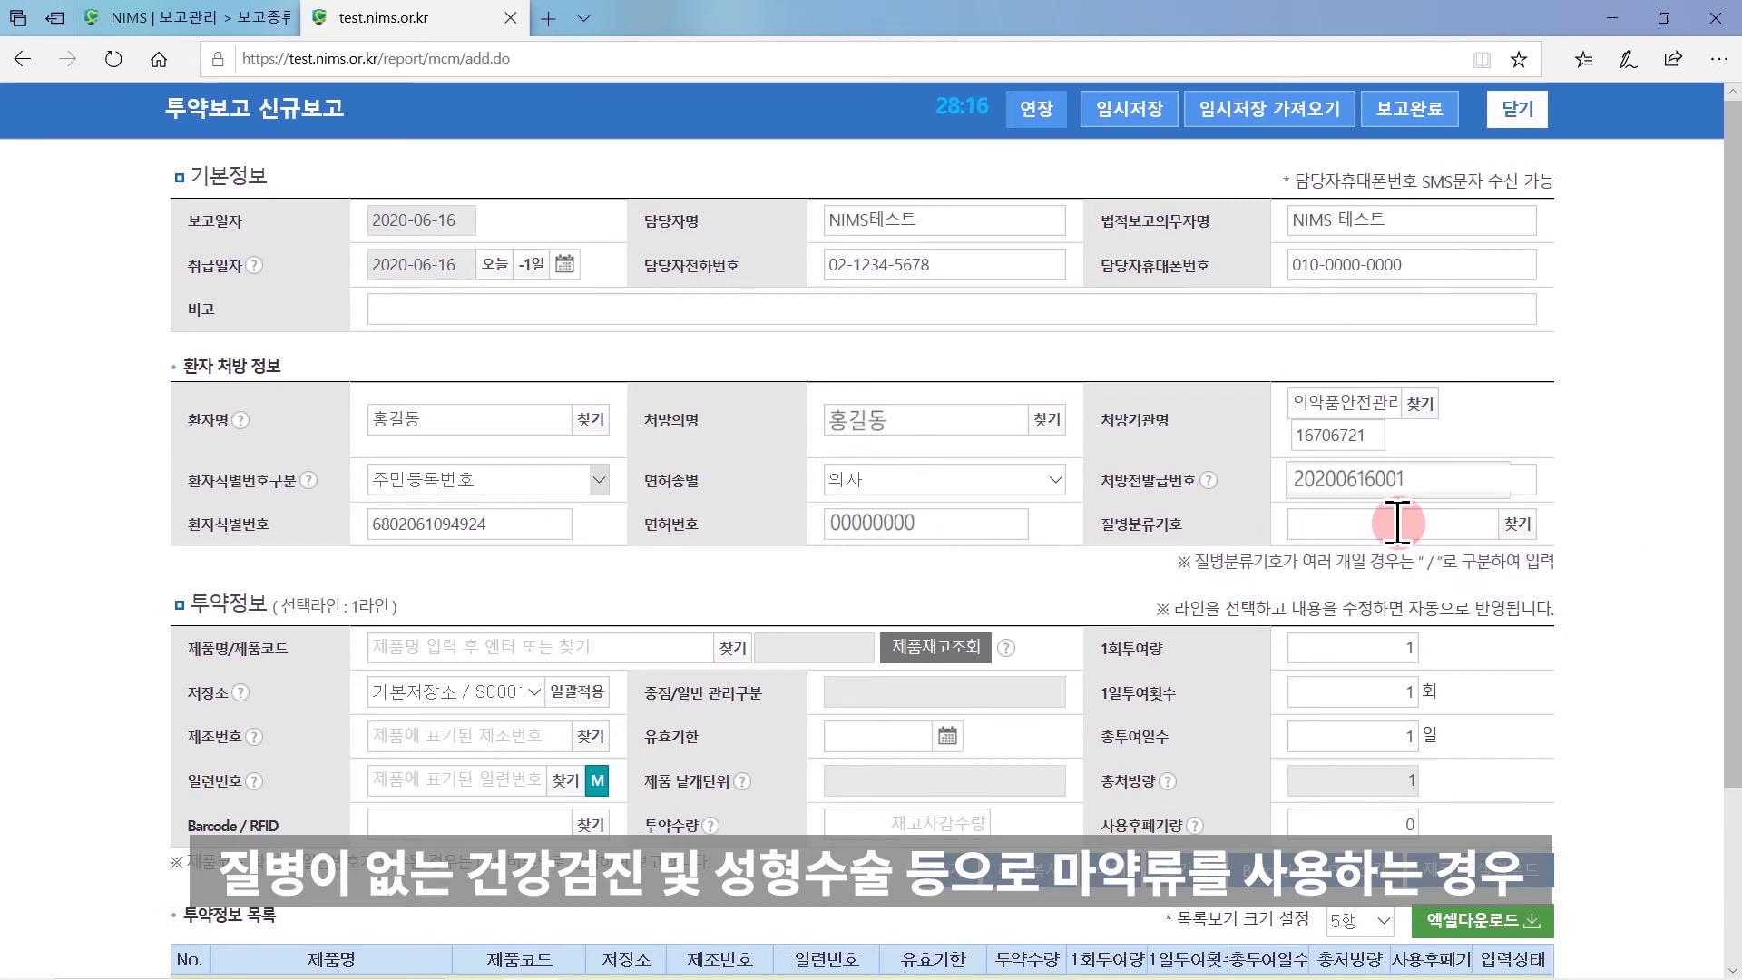
{"action": "left_click", "coordinate": [1398, 523]}
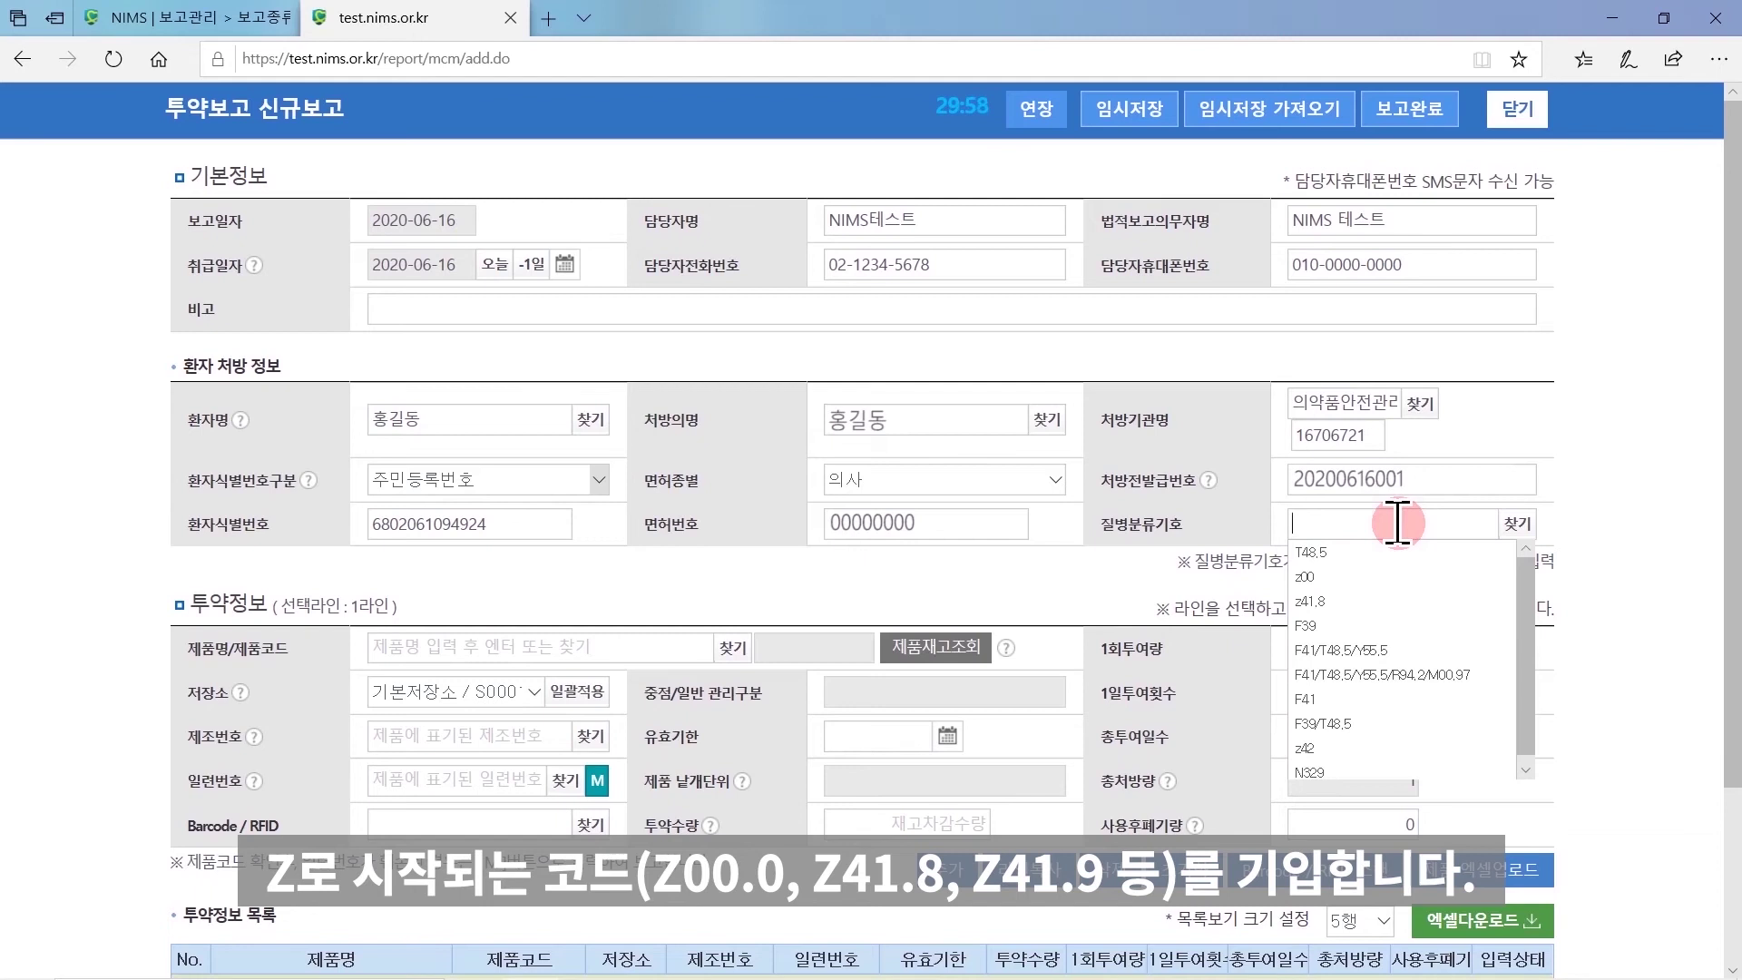
{"action": "type", "text": "Z00.0"}
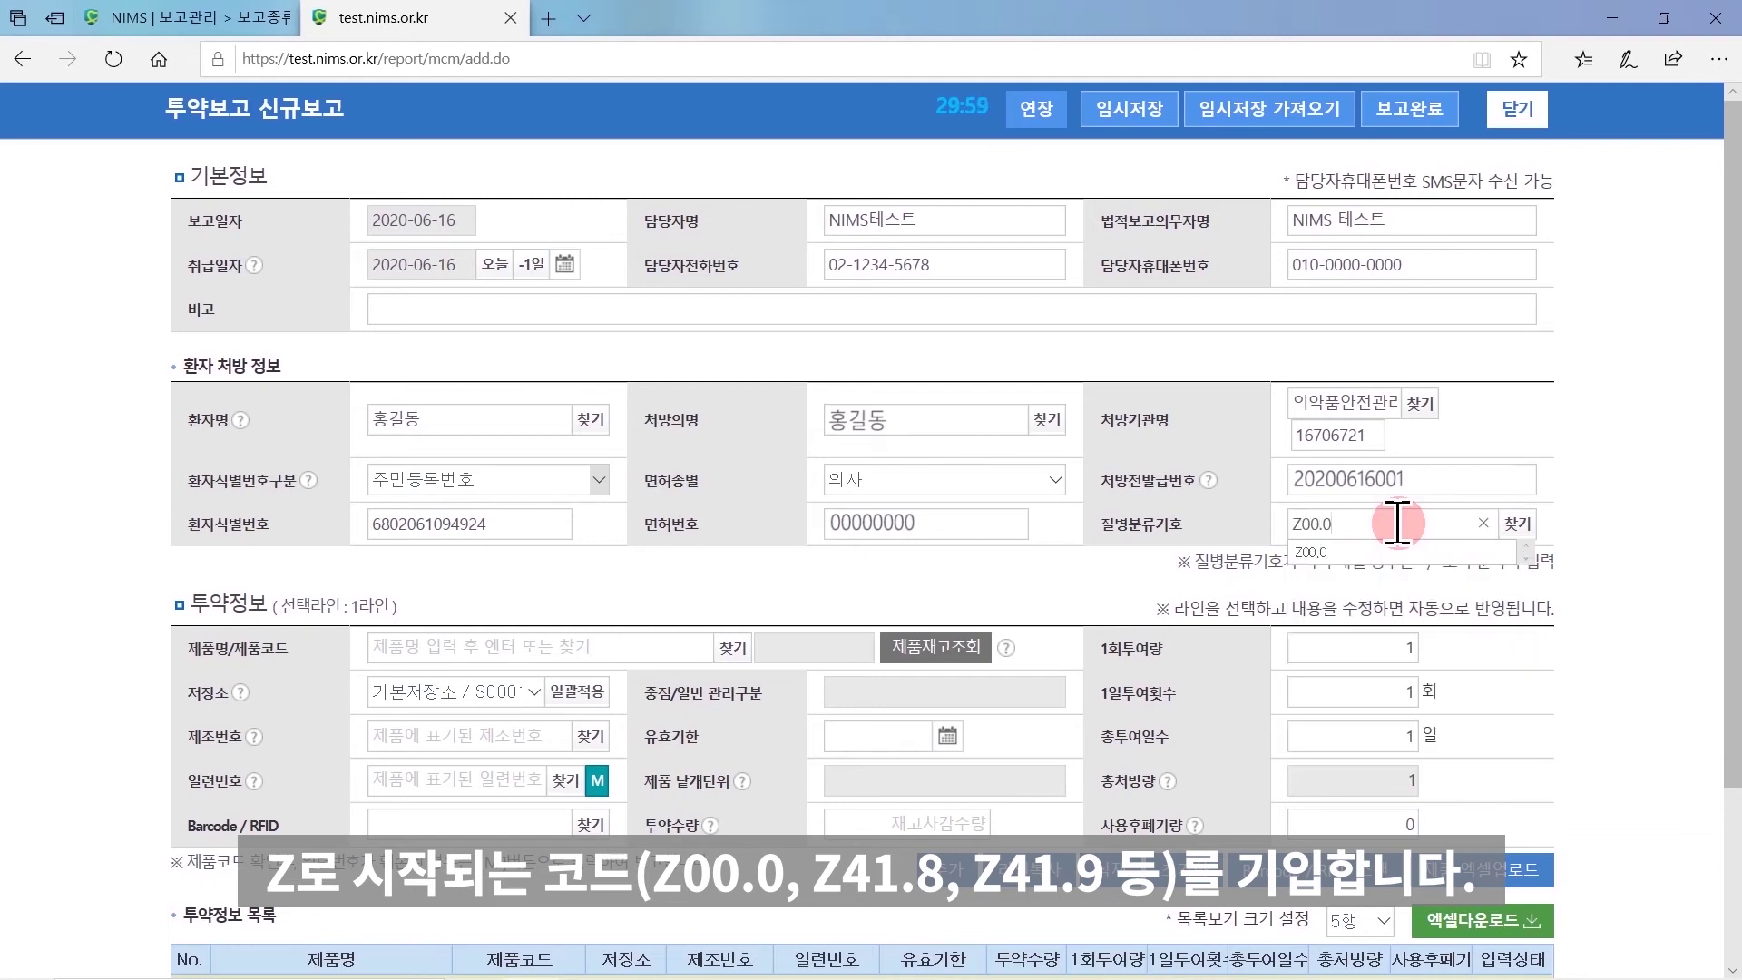
{"action": "left_click", "coordinate": [1601, 631]}
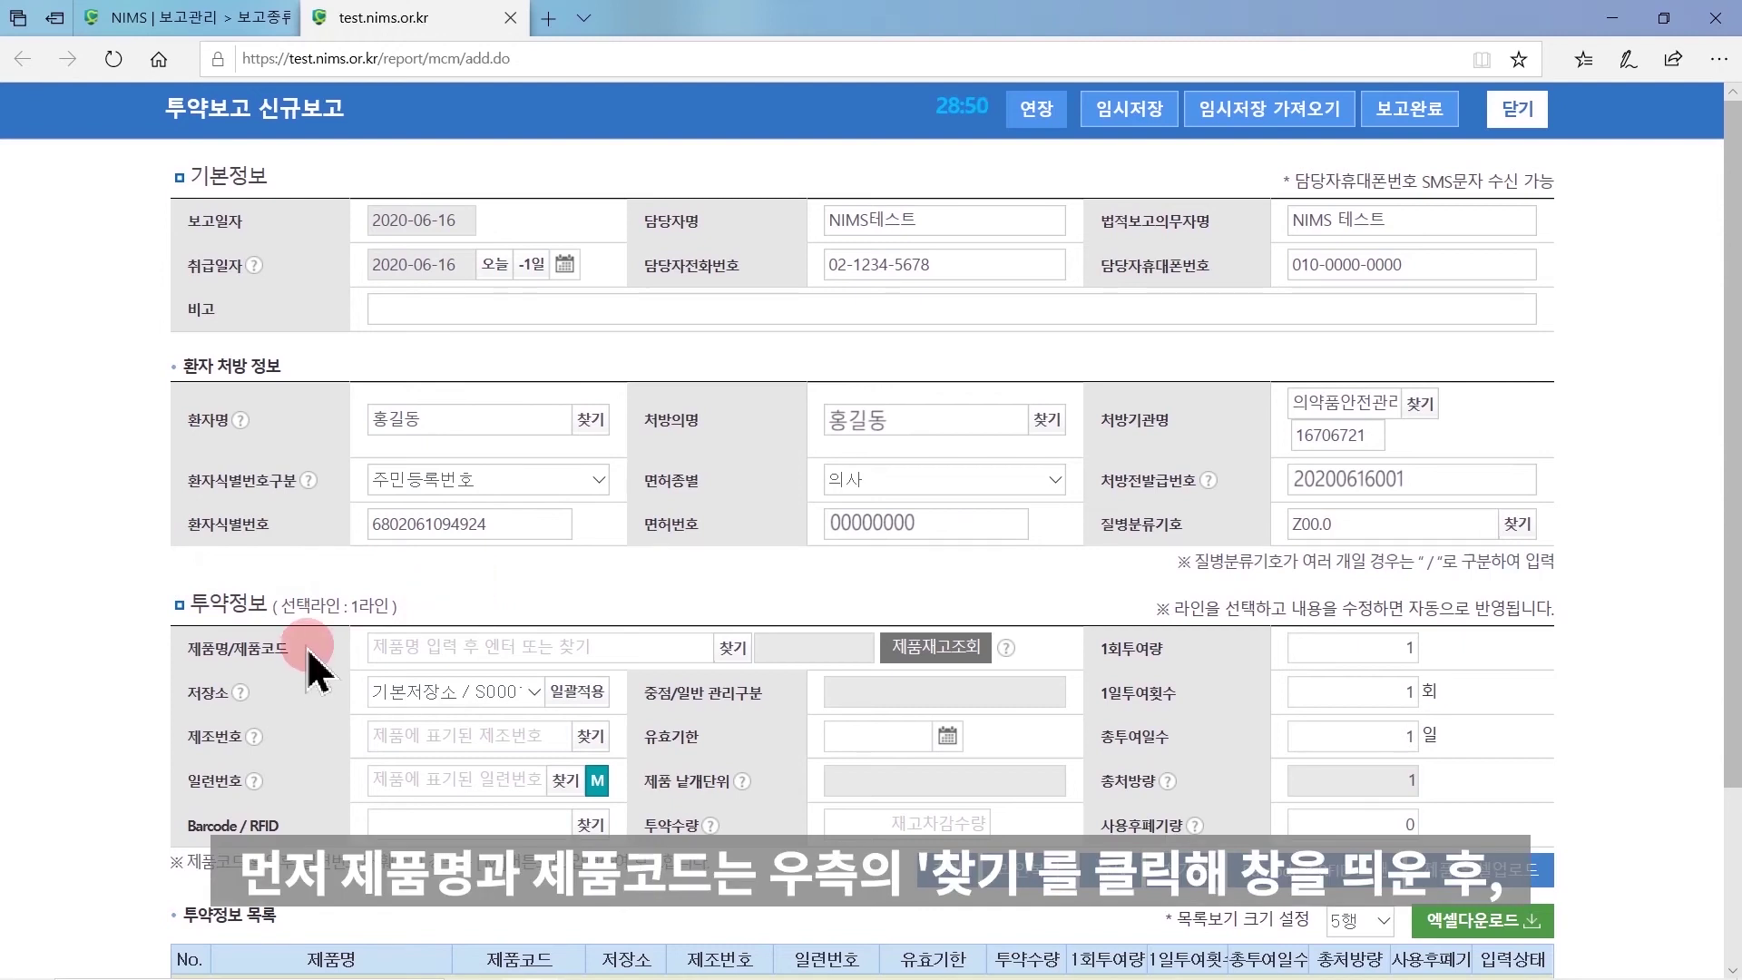
- Search the managed products for 미다졸람 and select 미졸람주1mg/ml(미다졸람) (5㎖) as the administered product
{"action": "left_click", "coordinate": [735, 647]}
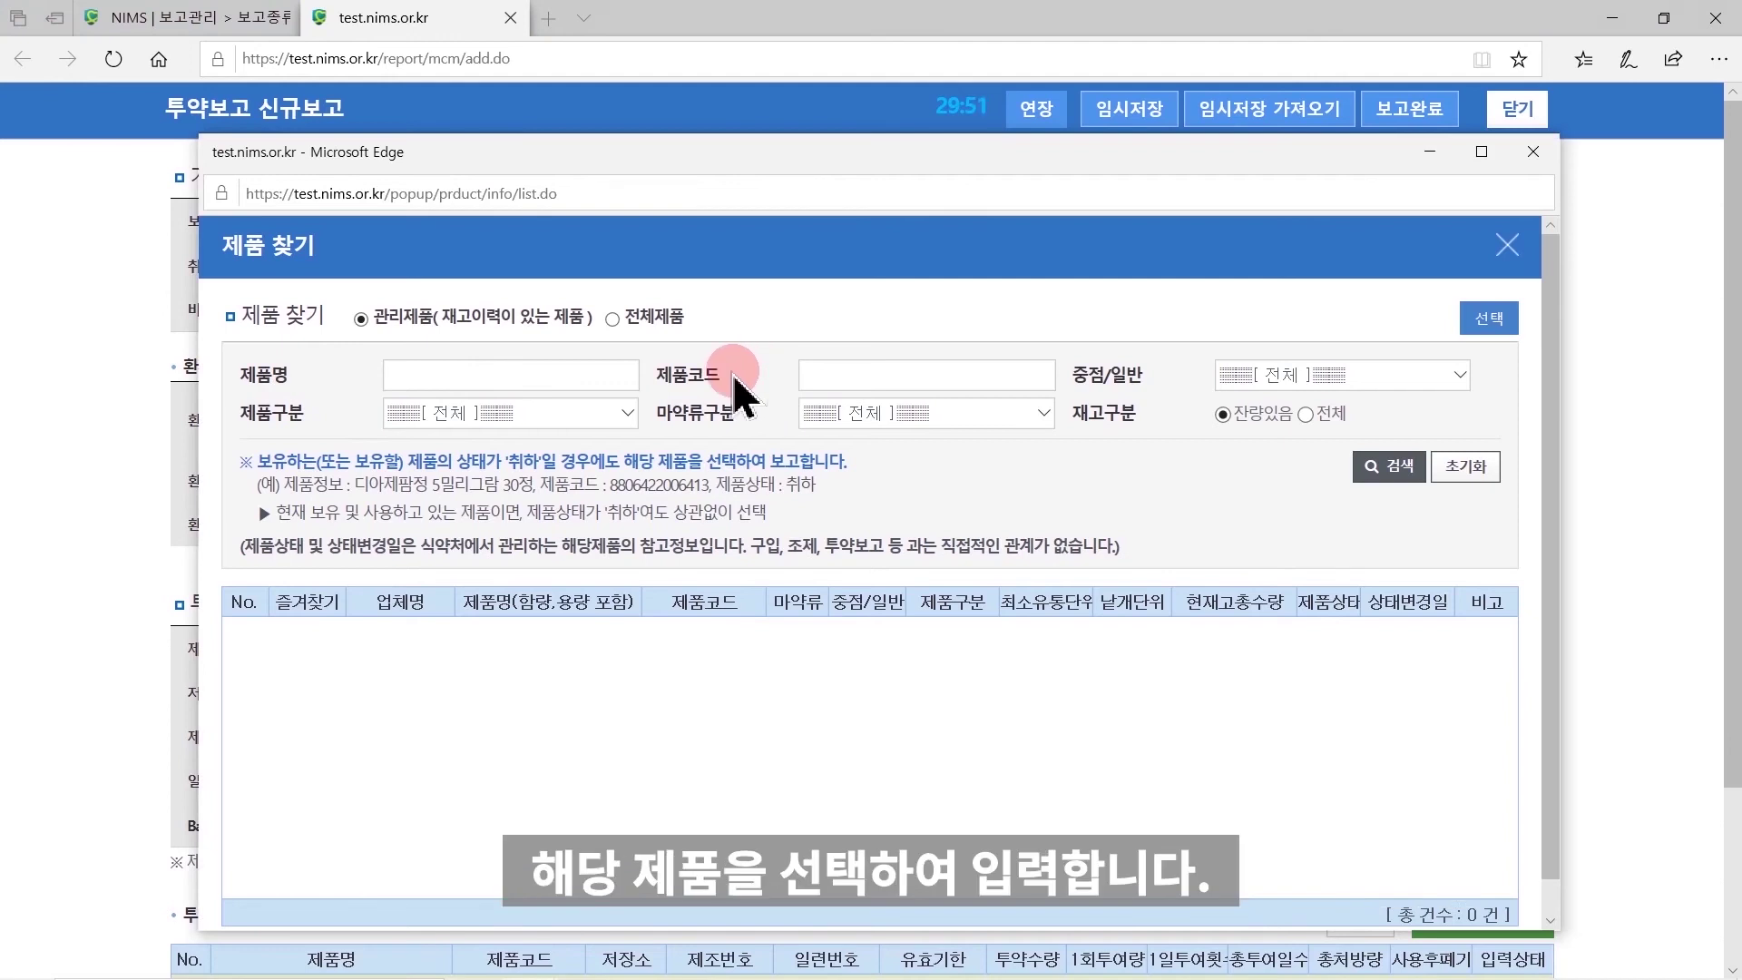
{"action": "left_click", "coordinate": [468, 371]}
{"action": "type", "text": "미다졸람"}
{"action": "key", "text": "Return"}
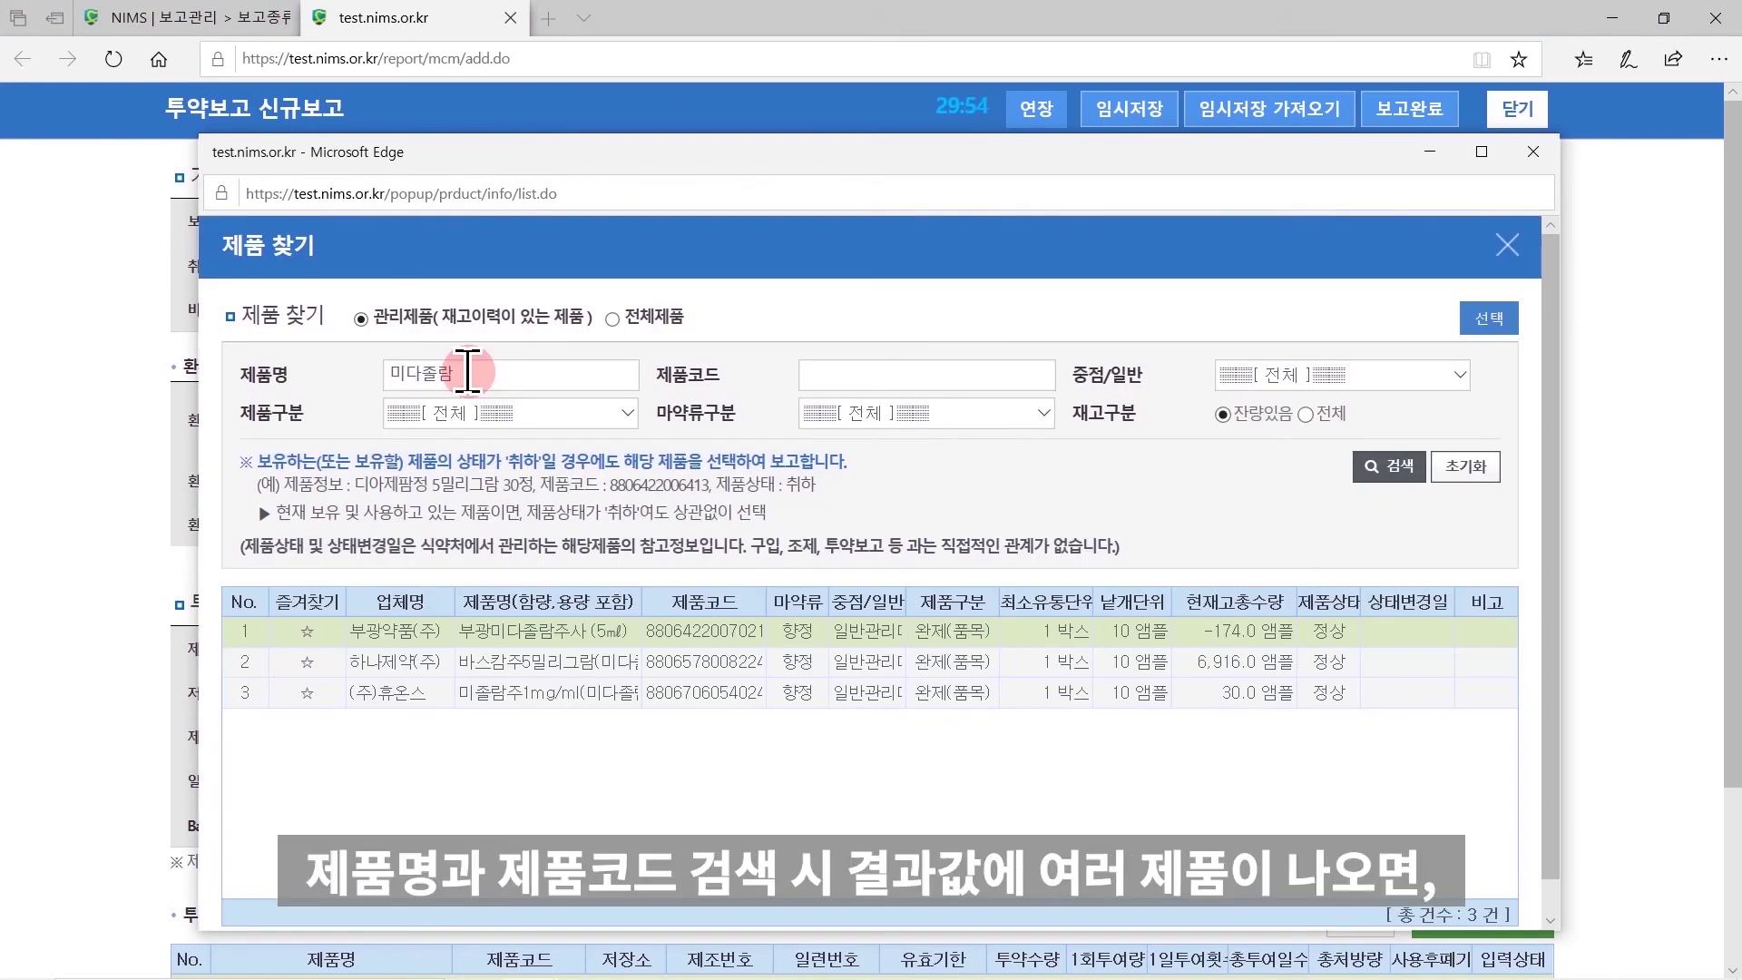
{"action": "left_click", "coordinate": [796, 694]}
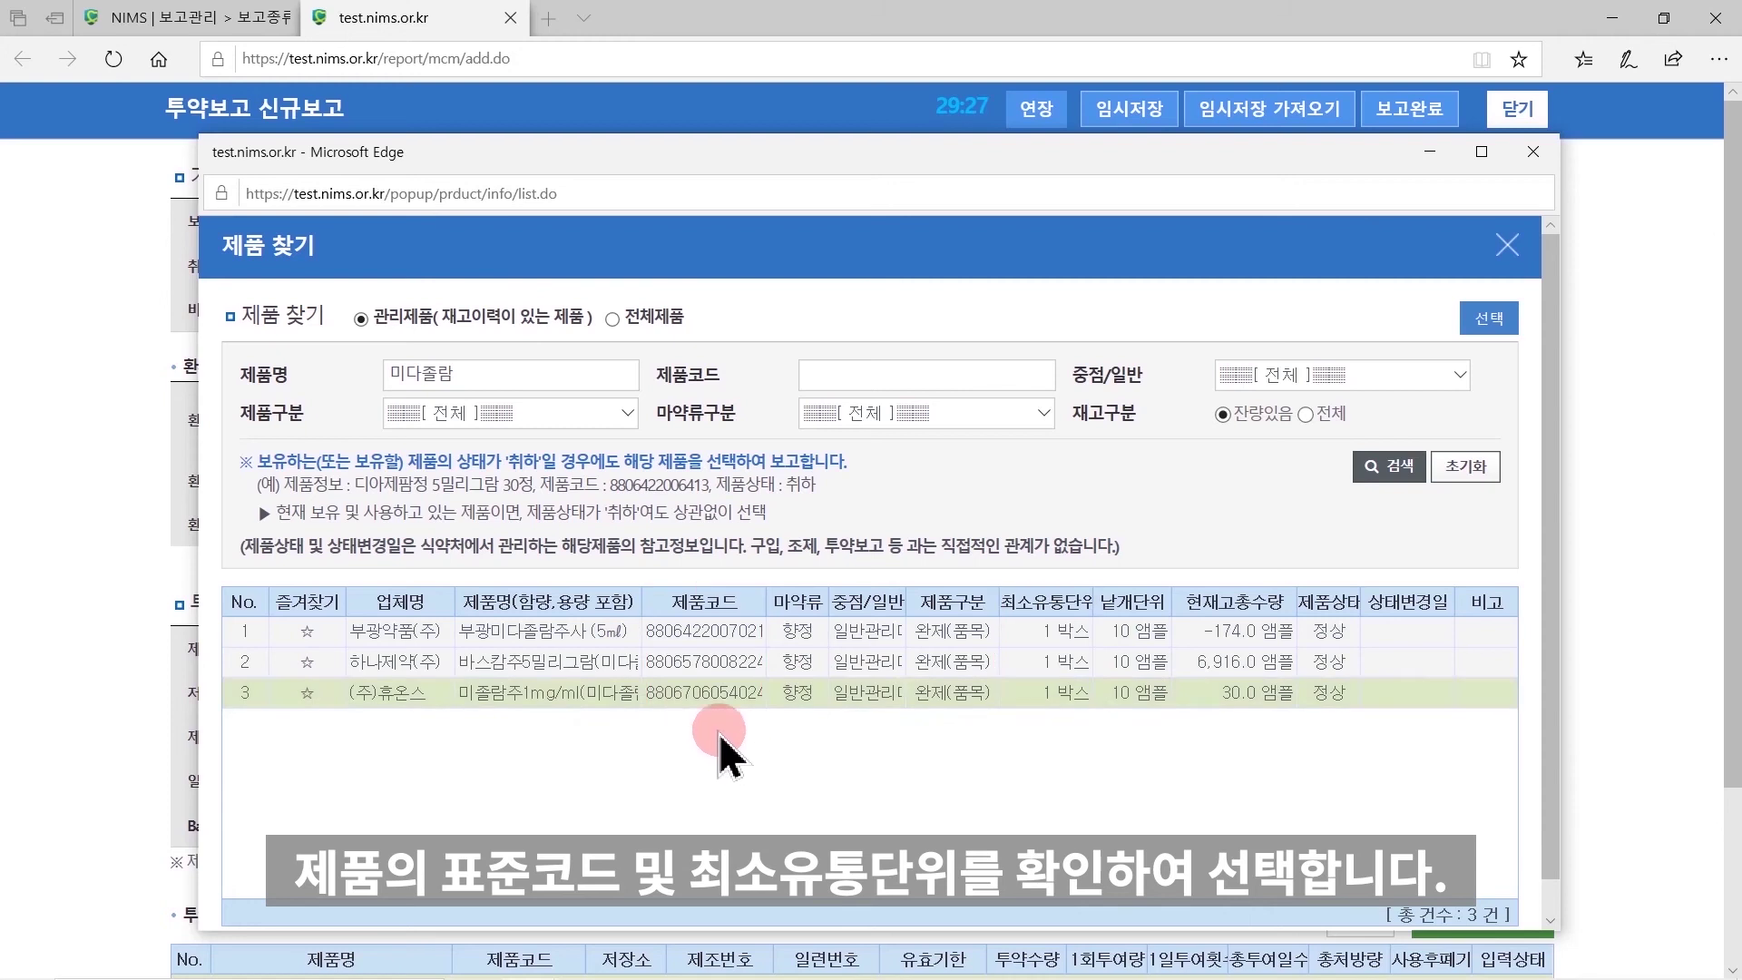
{"action": "double_click", "coordinate": [576, 692]}
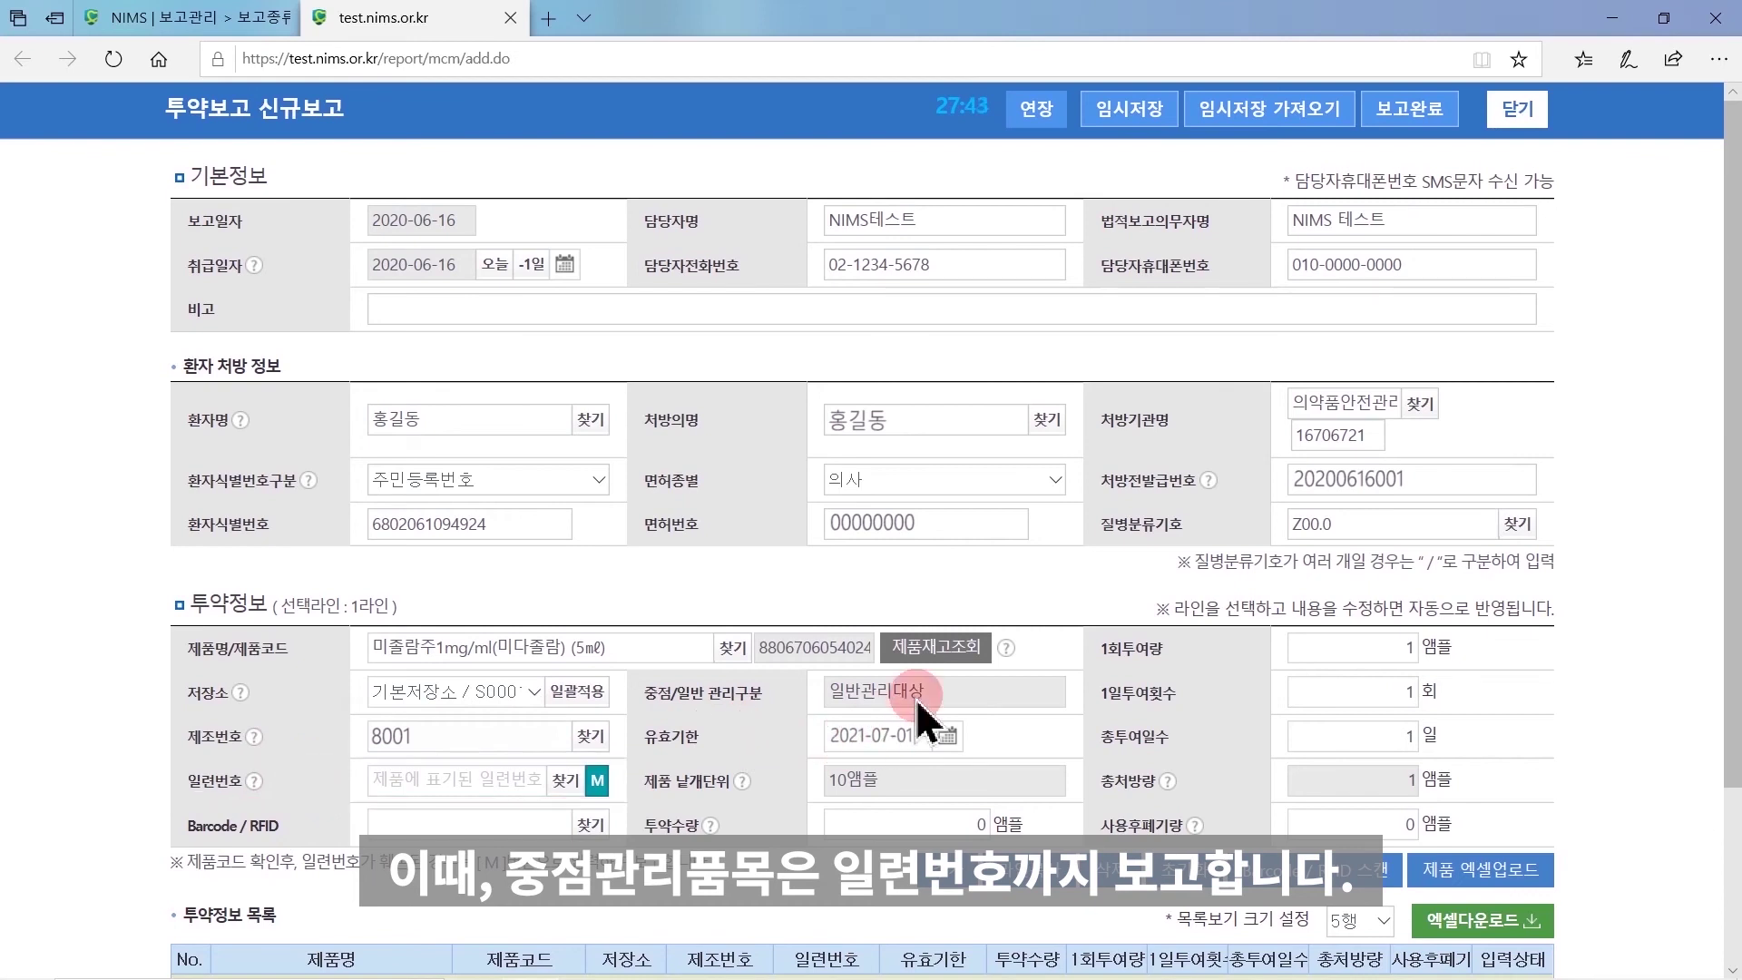
- Examine the selected product's stock by manufacturing number and by serial number, and close the stock information
{"action": "left_click", "coordinate": [954, 655]}
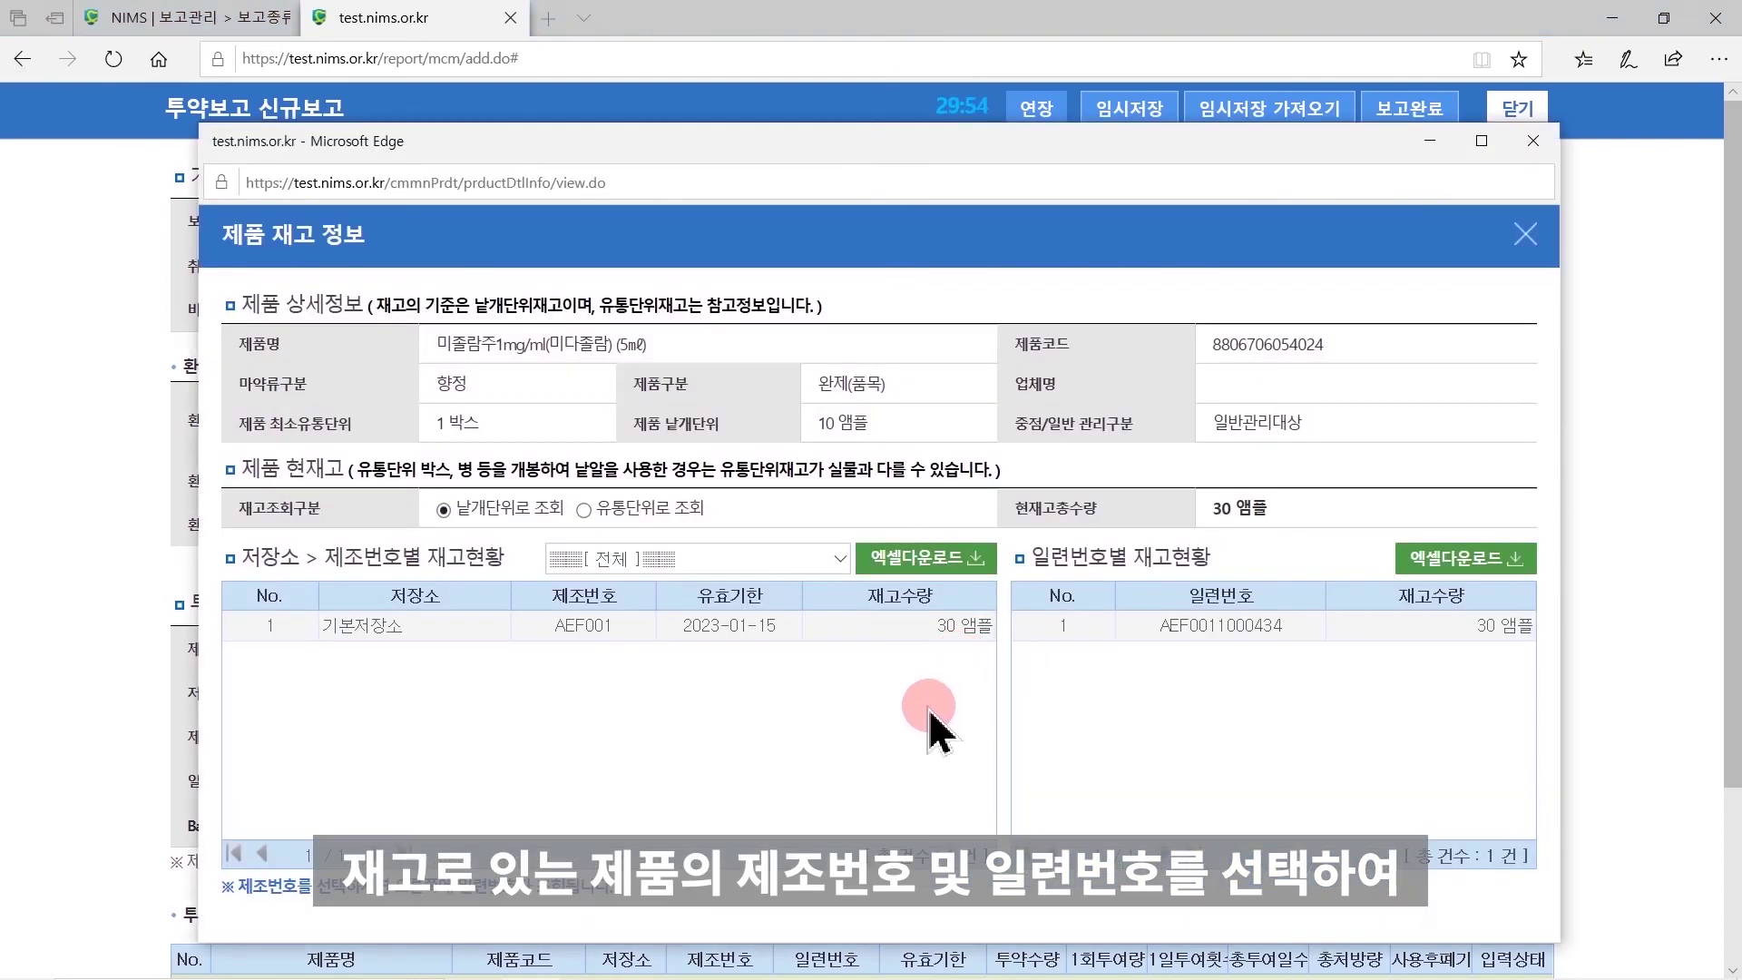
{"action": "left_click", "coordinate": [617, 631]}
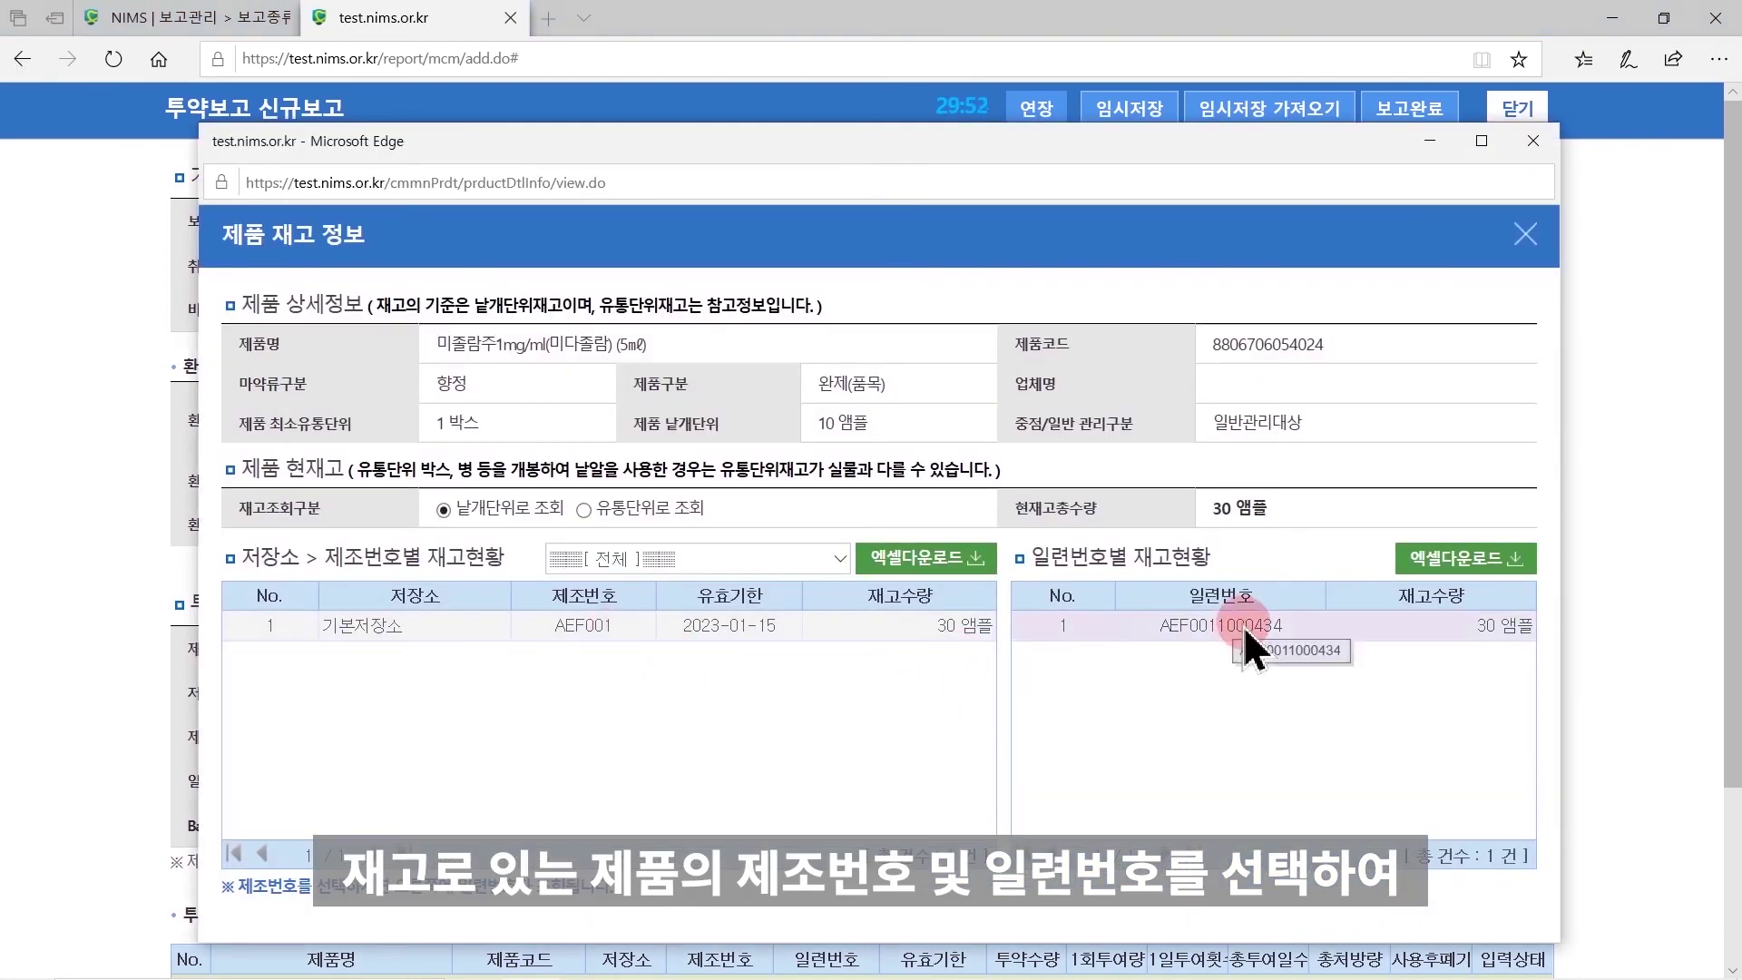
{"action": "left_click", "coordinate": [1245, 667]}
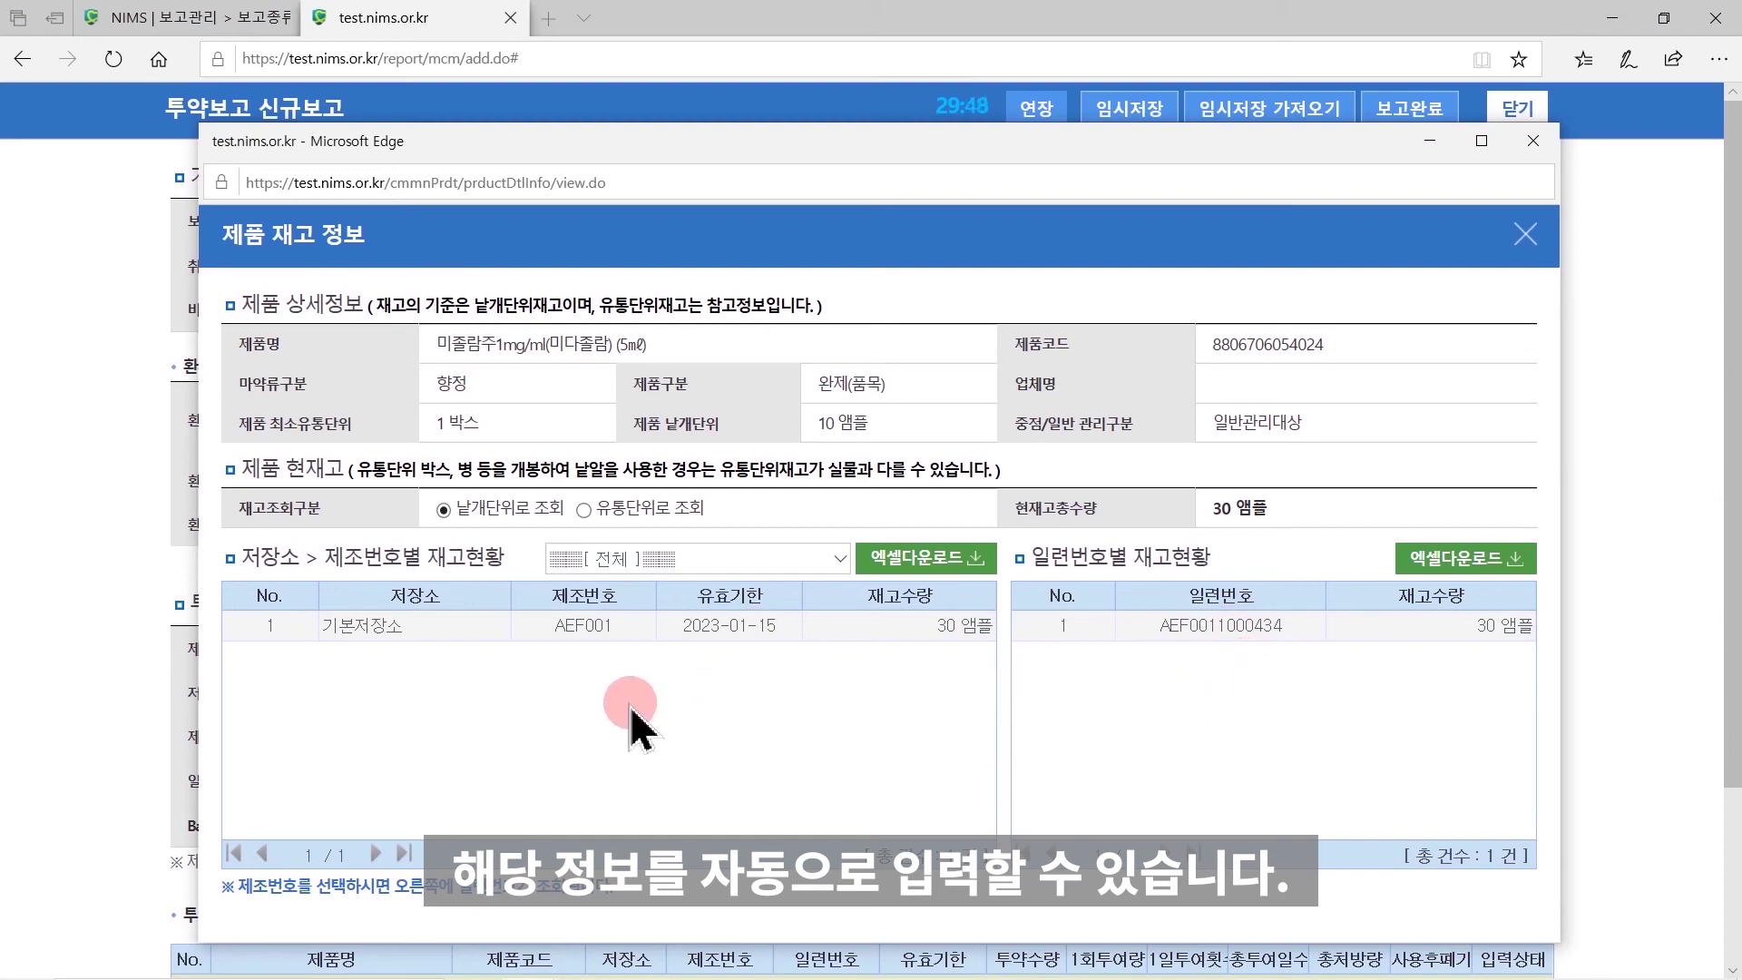
{"action": "left_click", "coordinate": [1533, 148]}
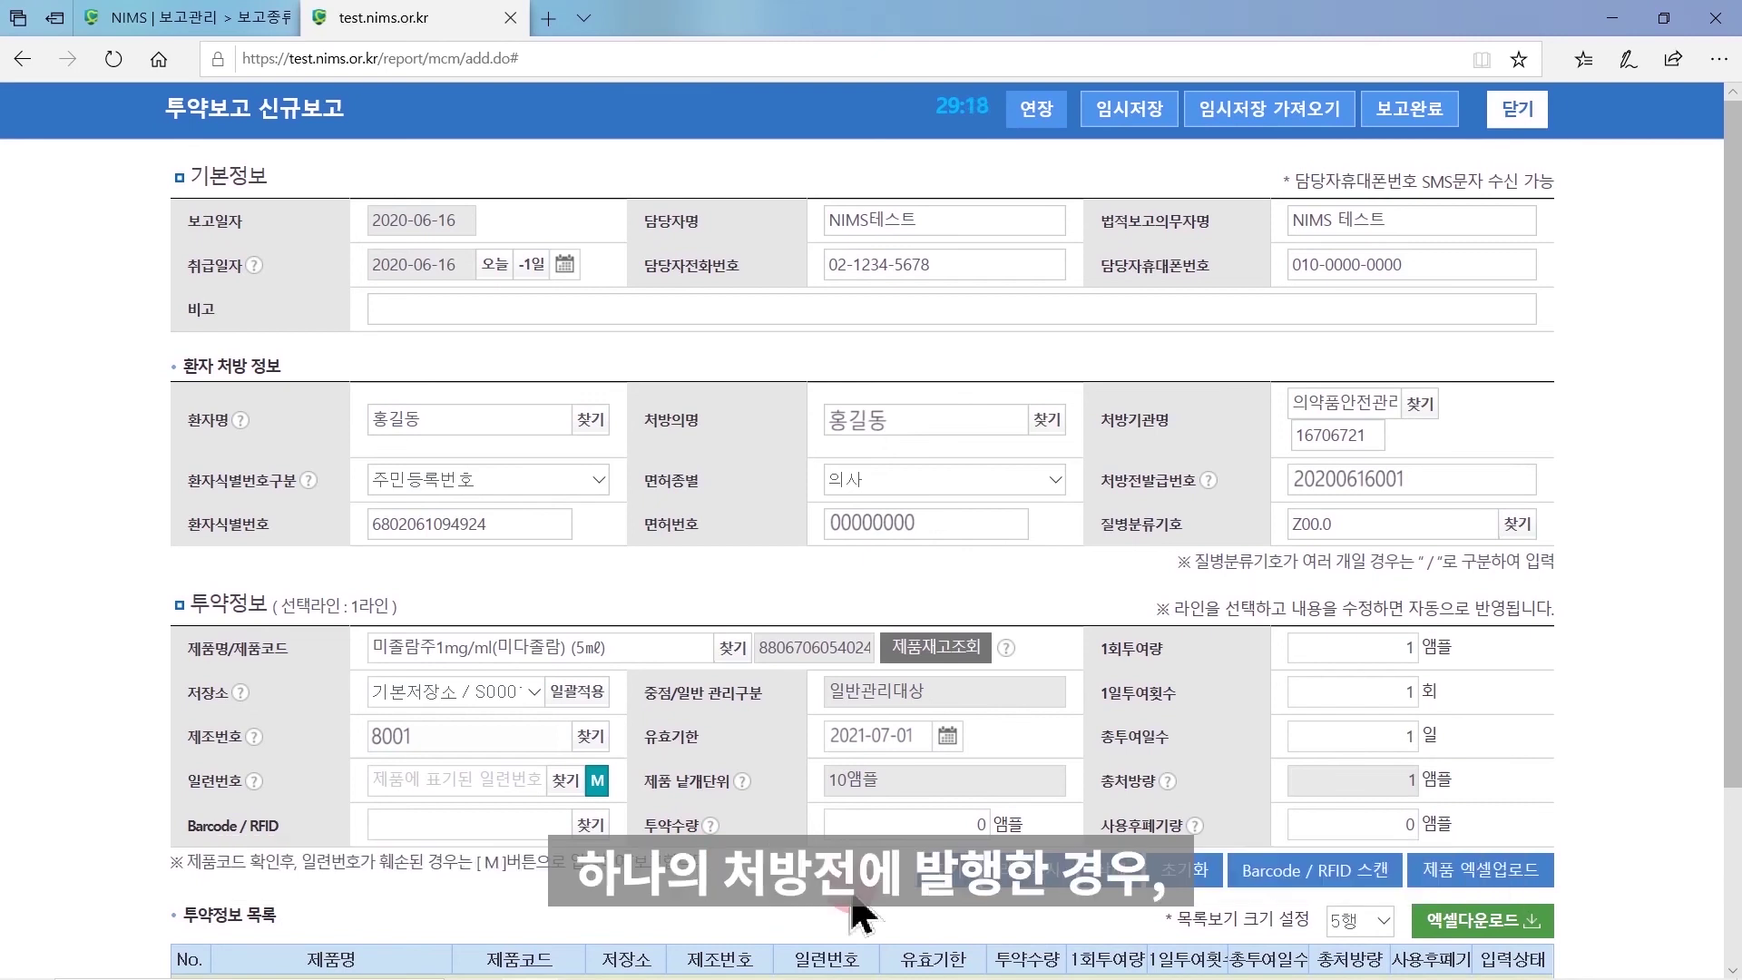
- Set the amount per administration (1회투여량) of the 미졸람주 line to 0.5 ampoule
{"action": "left_click", "coordinate": [953, 871]}
{"action": "left_click", "coordinate": [735, 830]}
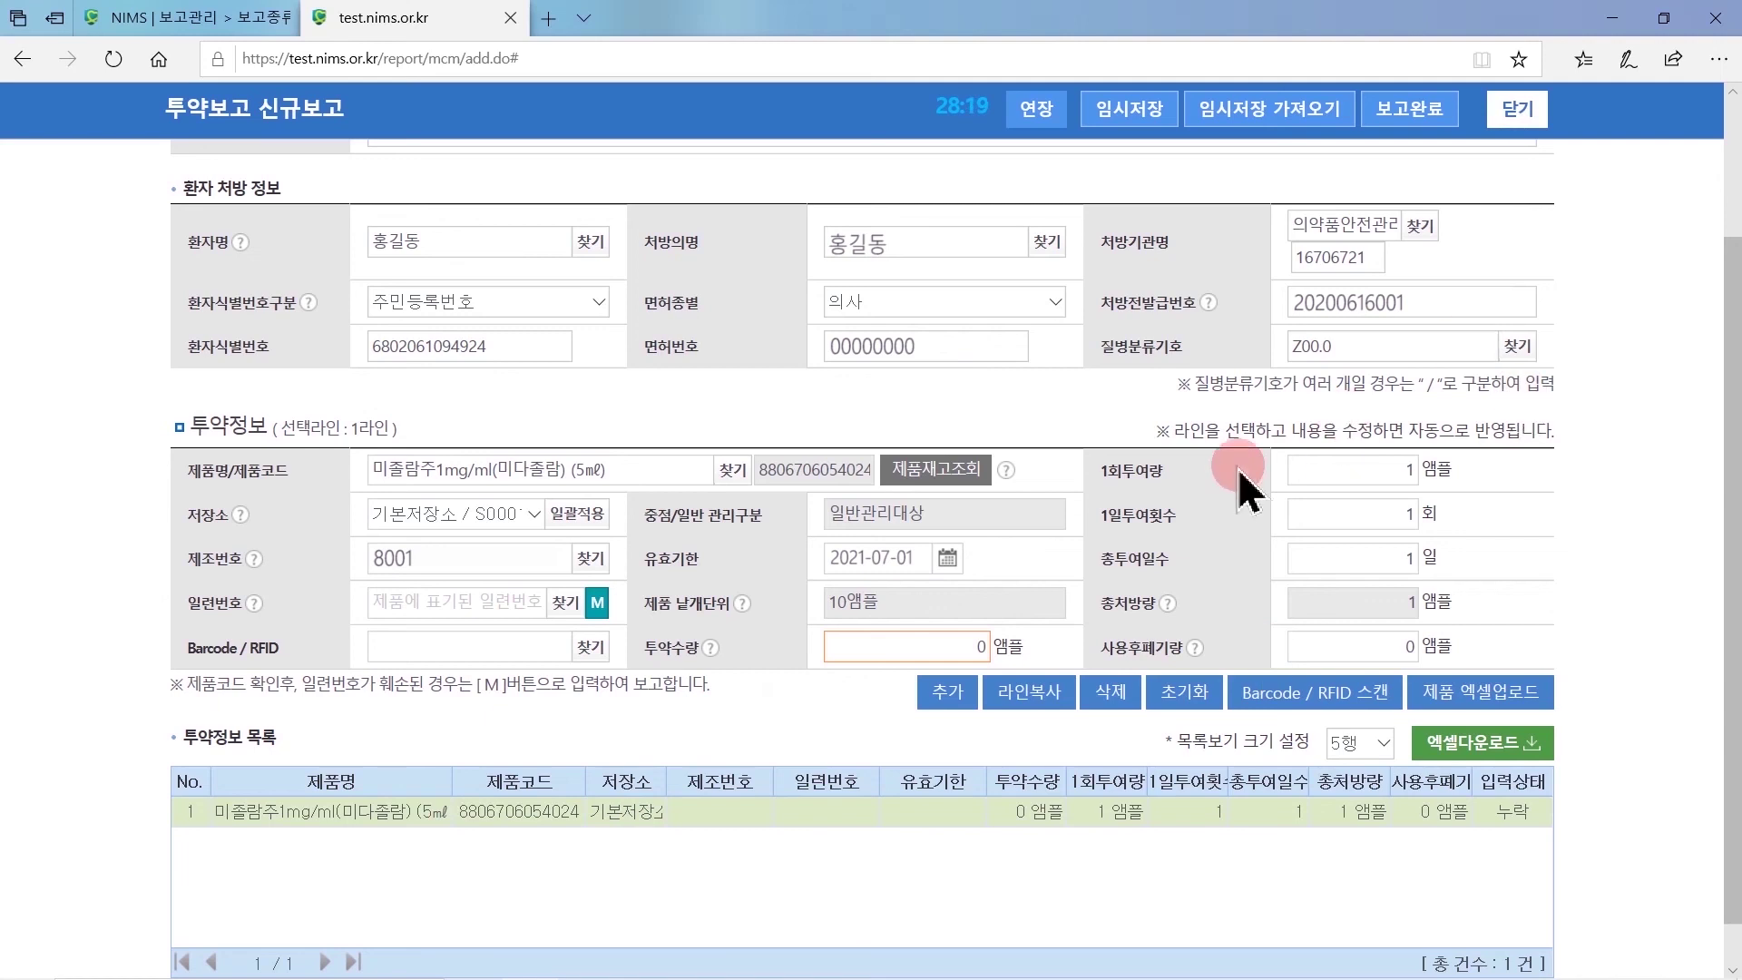
{"action": "left_click", "coordinate": [1207, 474]}
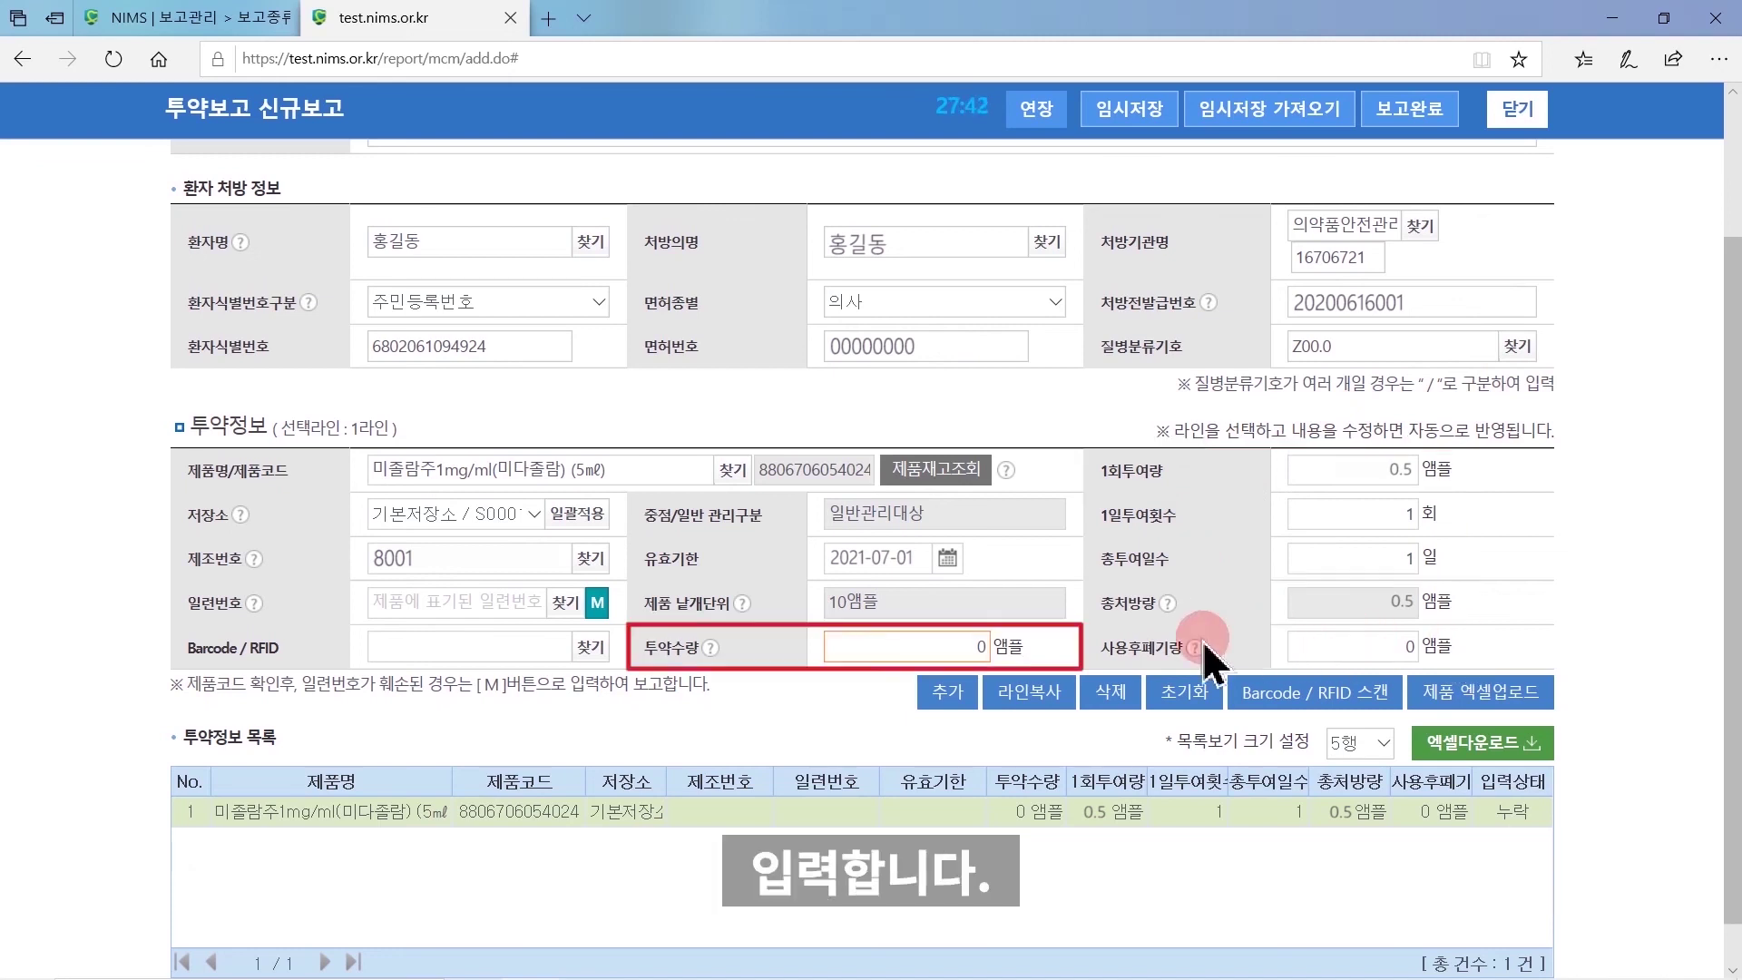
- Set the administered quantity (투약수량) to 1 ampoule and the amount discarded after use (사용후폐기량) to 0.5 ampoule
{"action": "left_click", "coordinate": [964, 647]}
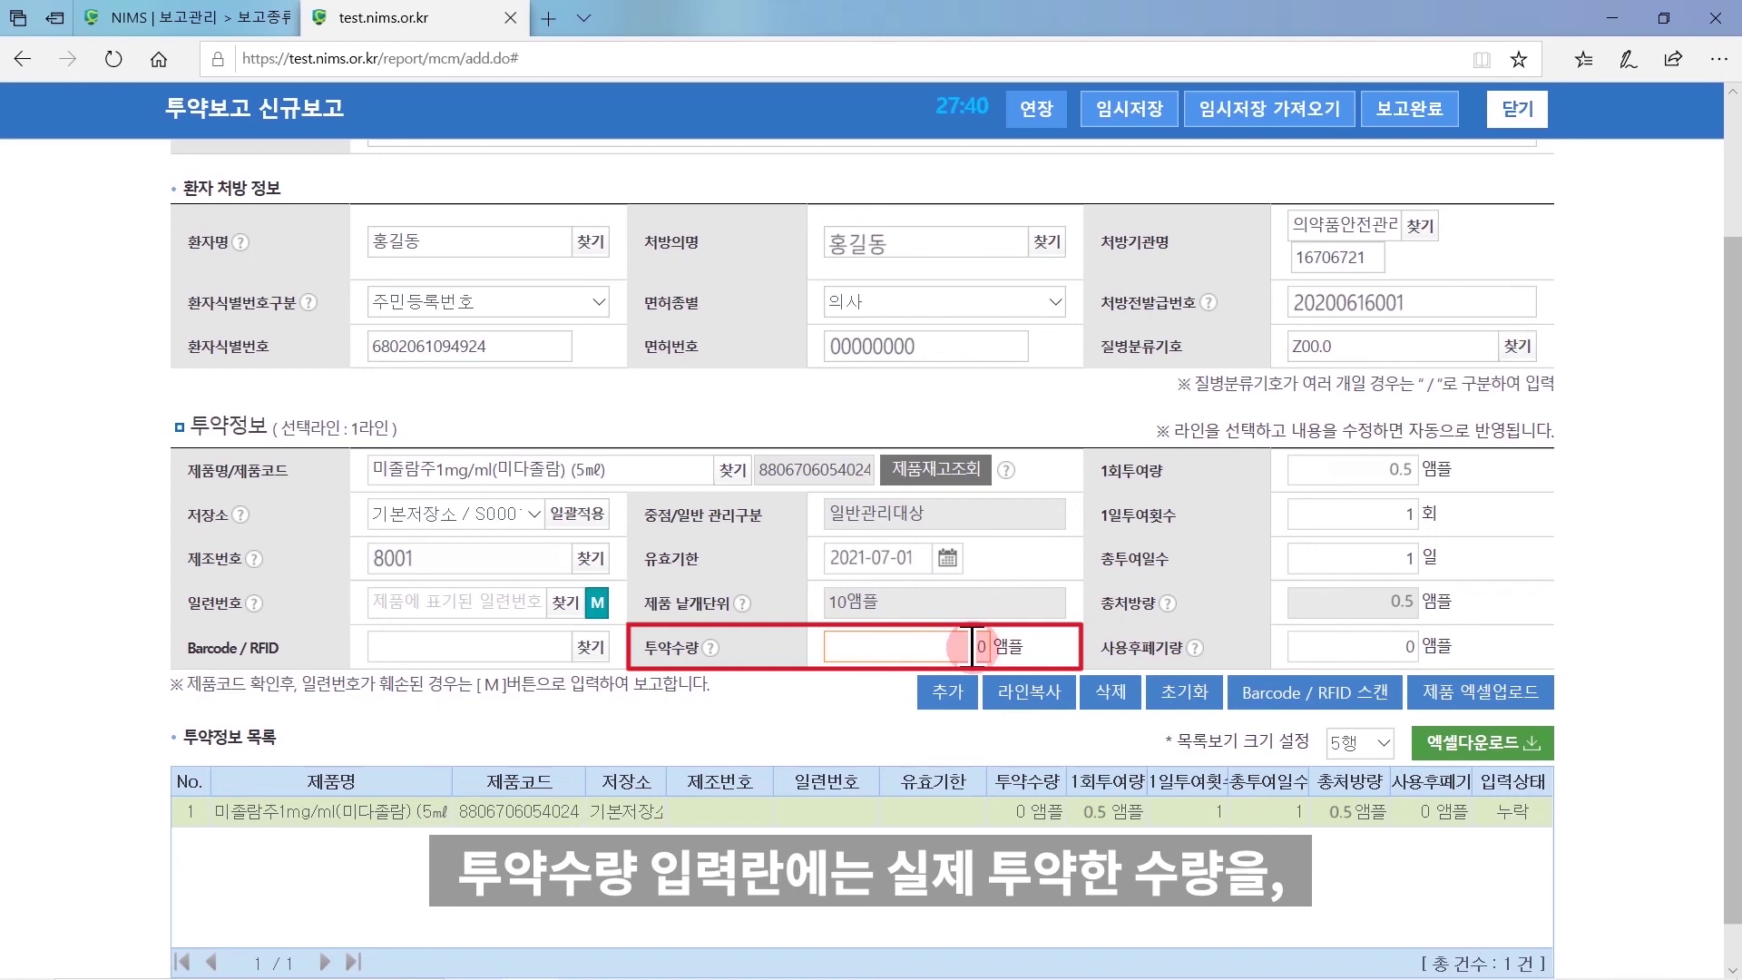
{"action": "left_click", "coordinate": [975, 646]}
{"action": "type", "text": "1"}
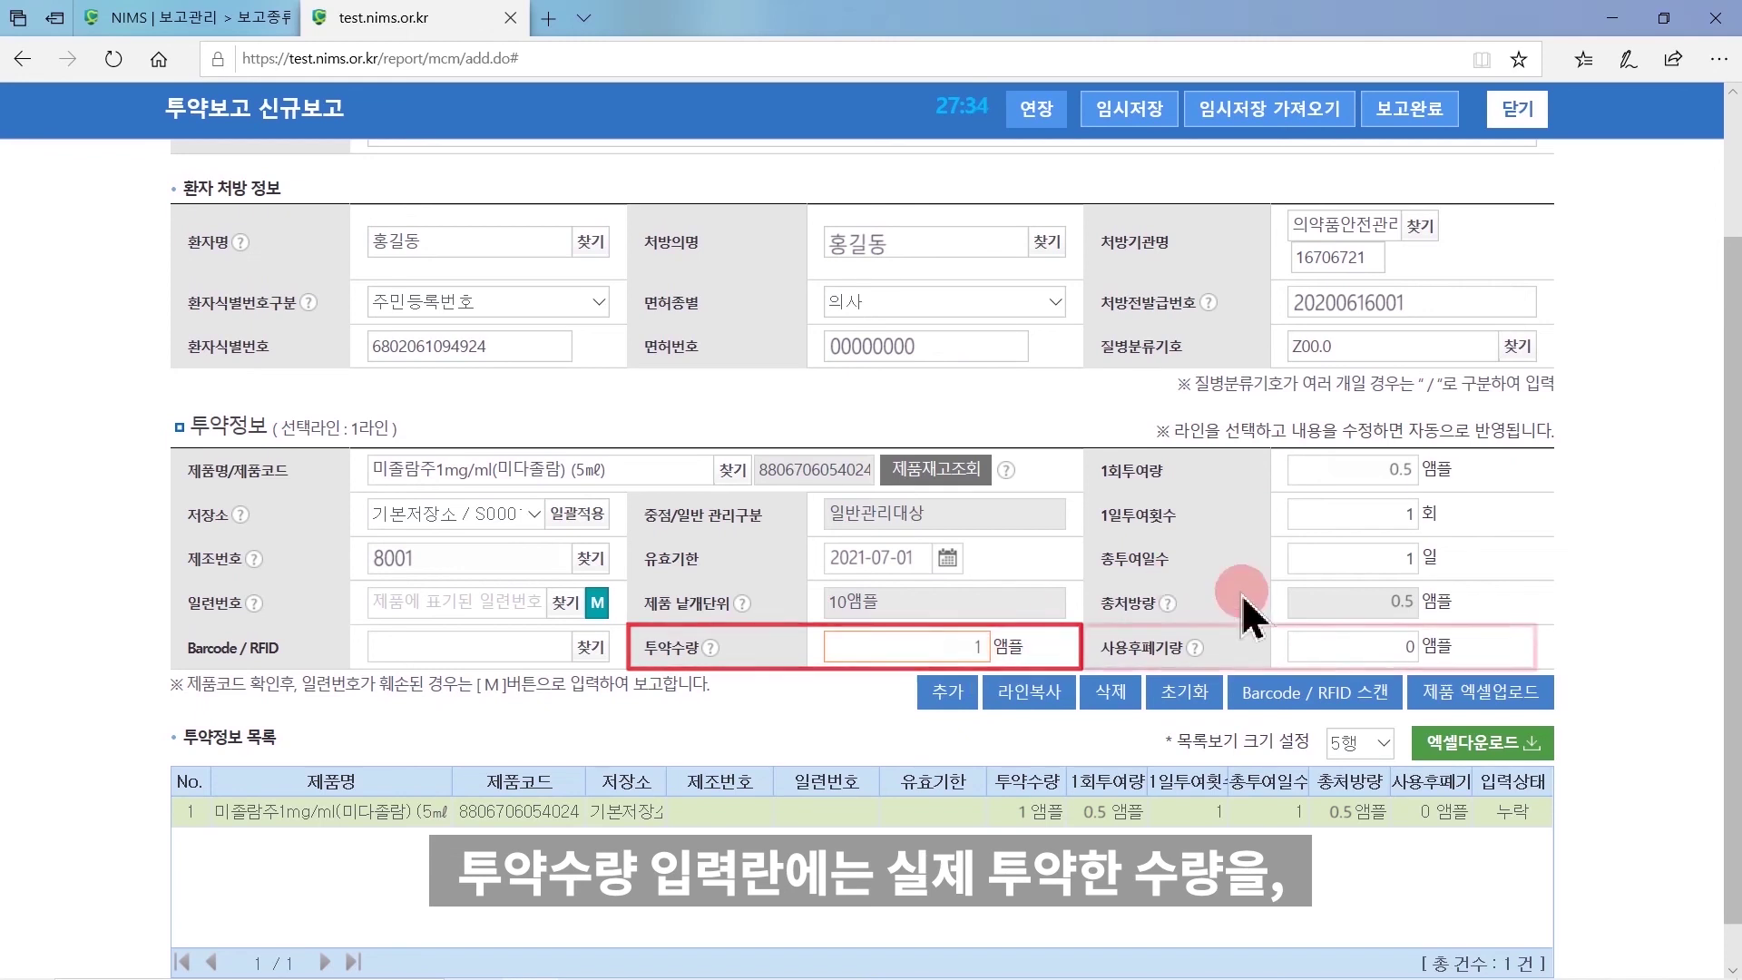
{"action": "left_click", "coordinate": [1386, 646]}
{"action": "type", "text": "0.5"}
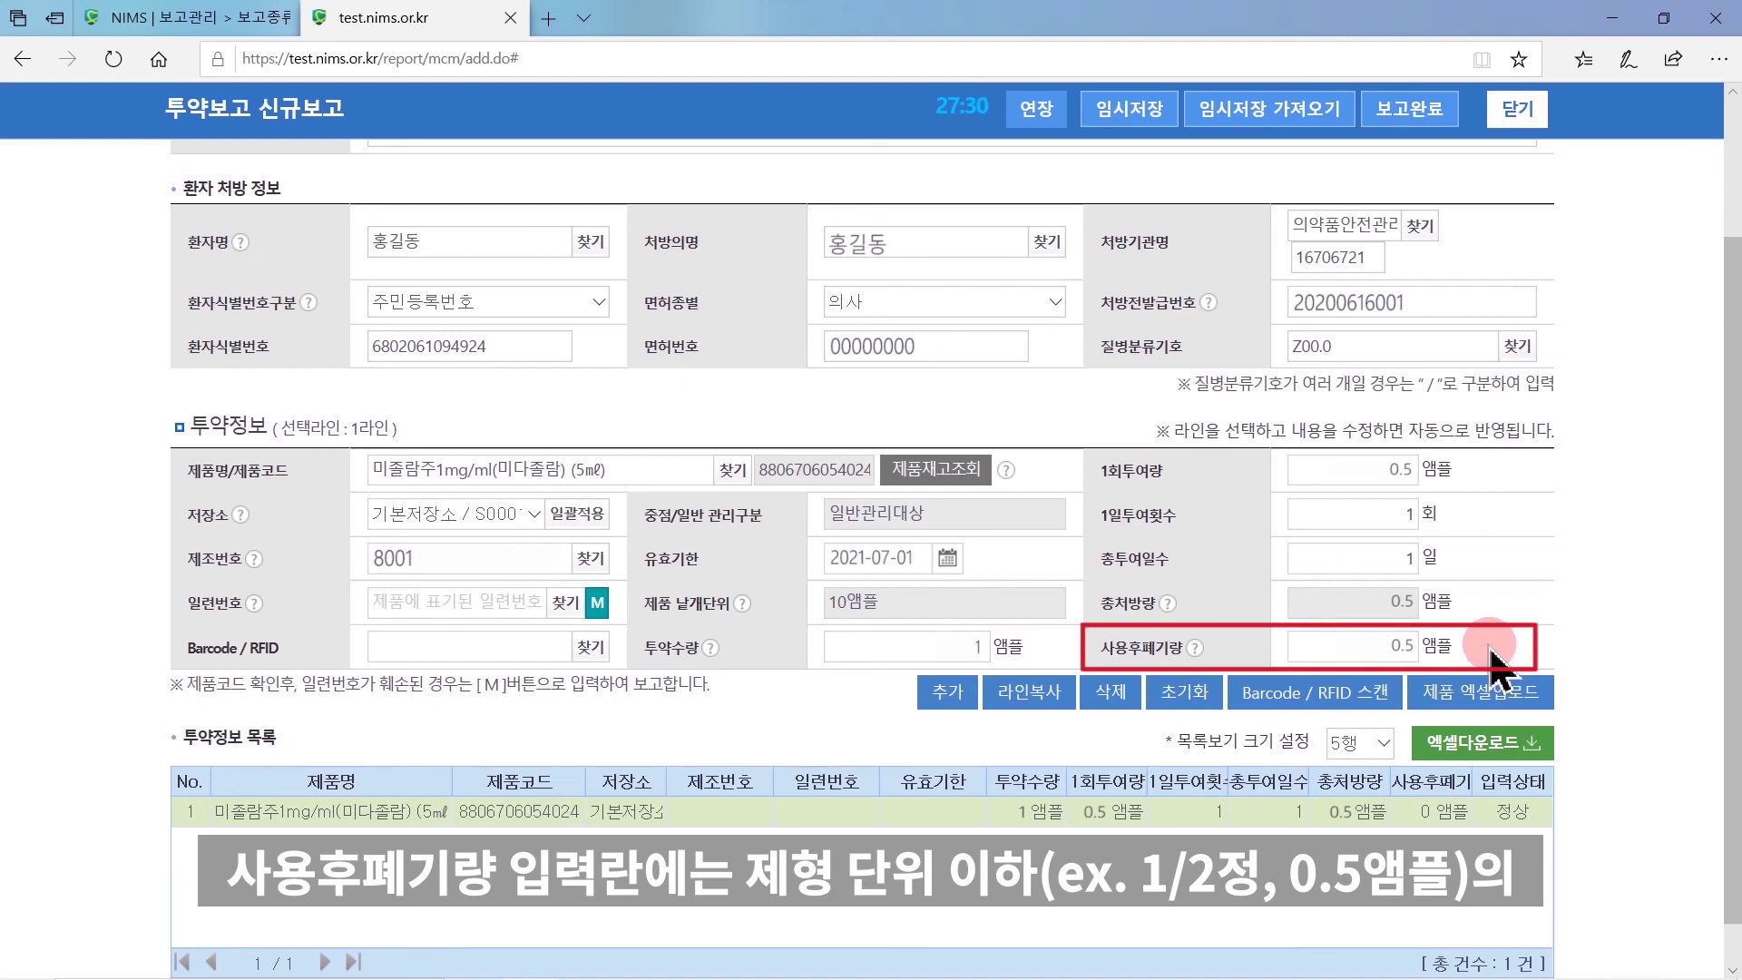
{"action": "left_click", "coordinate": [1513, 660]}
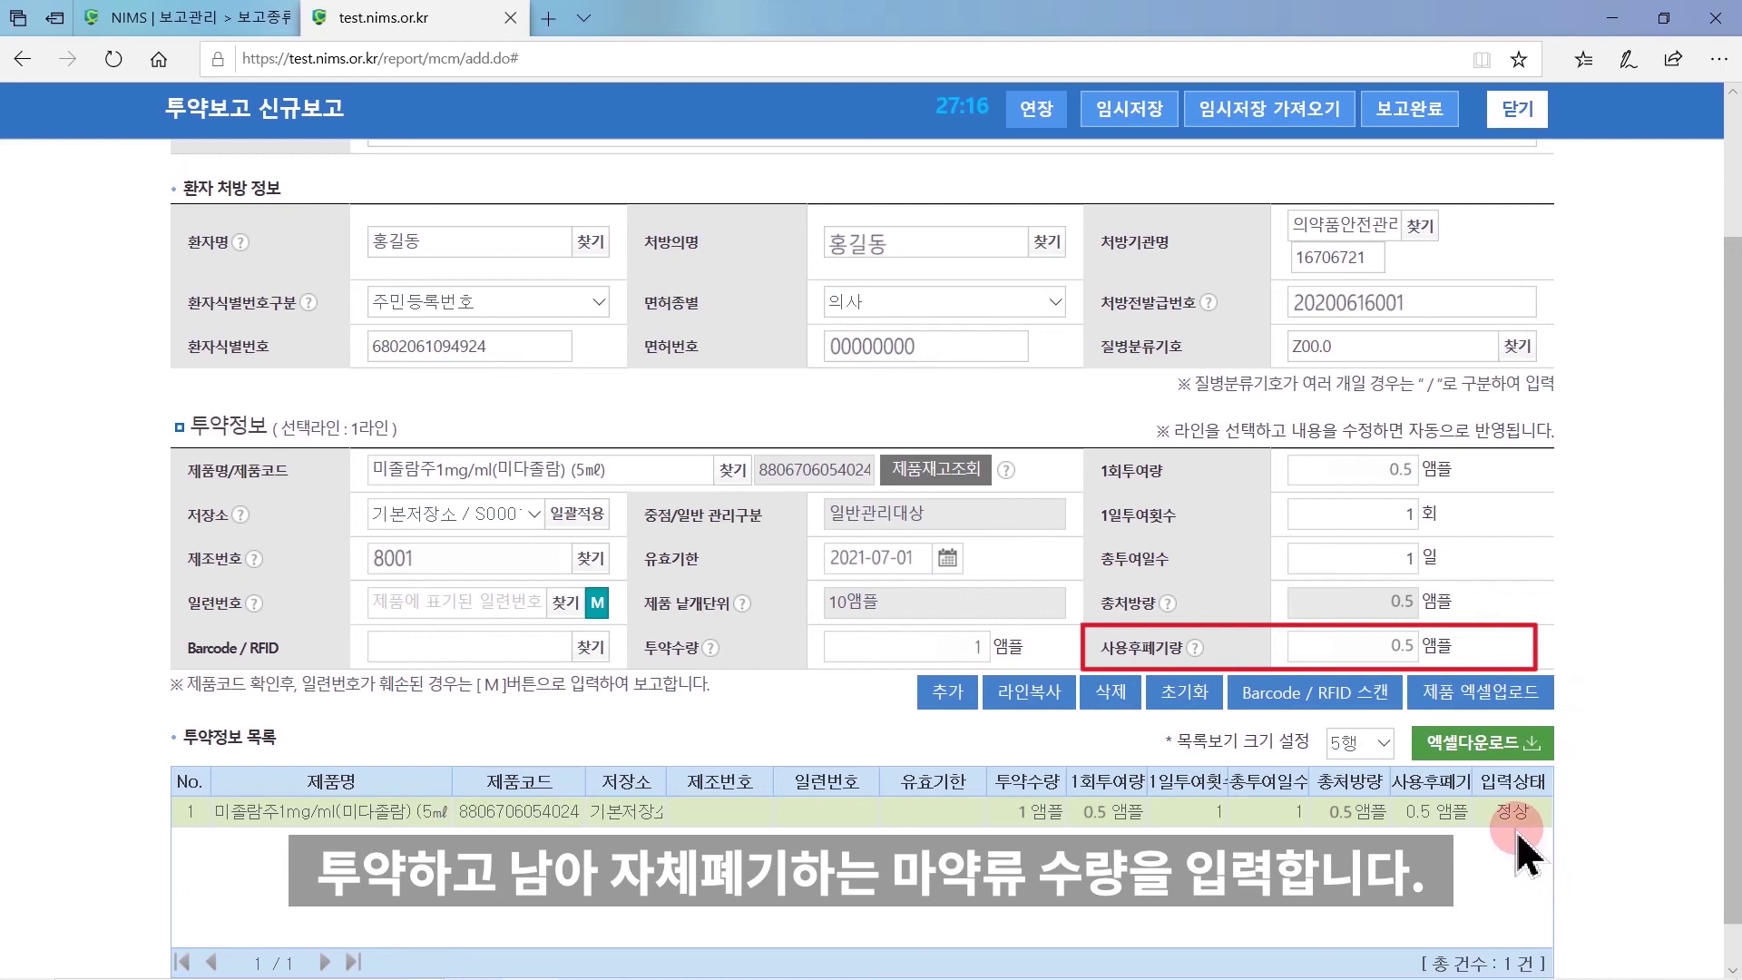
{"action": "scroll", "coordinate": [1527, 852], "scroll_direction": "down", "scroll_amount": 1}
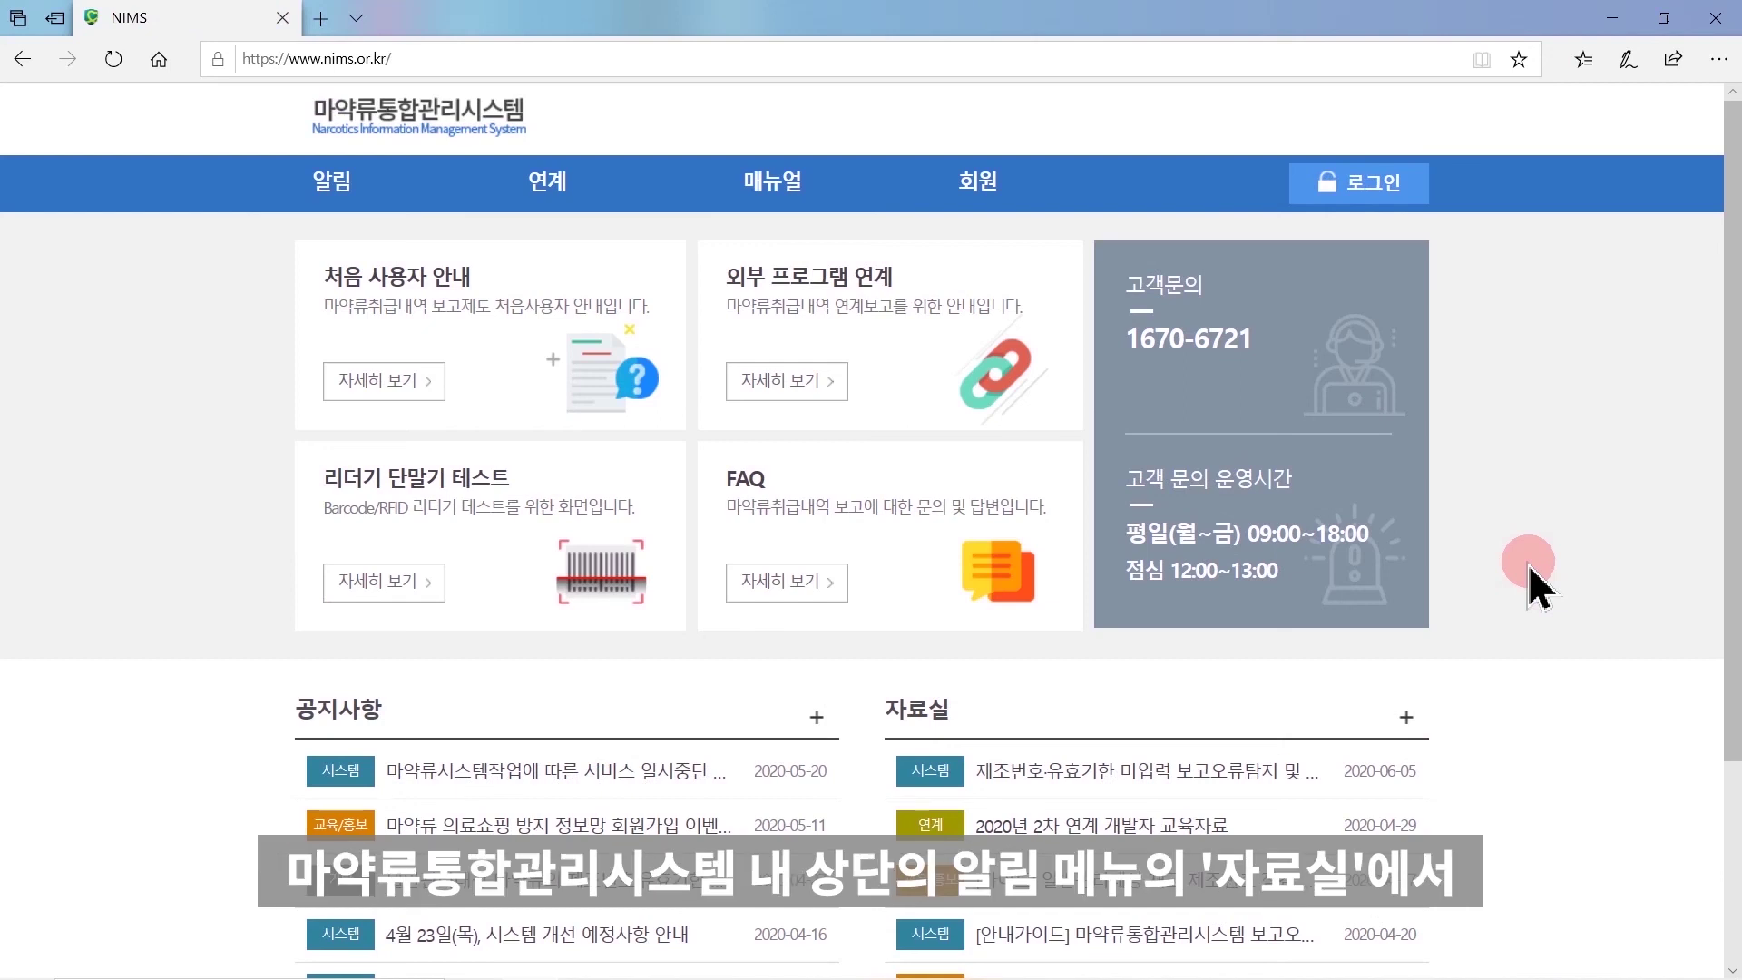
- On the NIMS site, open the 자료실 post "마약류 취급업무 안내서(6종) 개정" and select its attached PDF for medical institutions (의료기관용)
{"action": "left_click", "coordinate": [332, 186]}
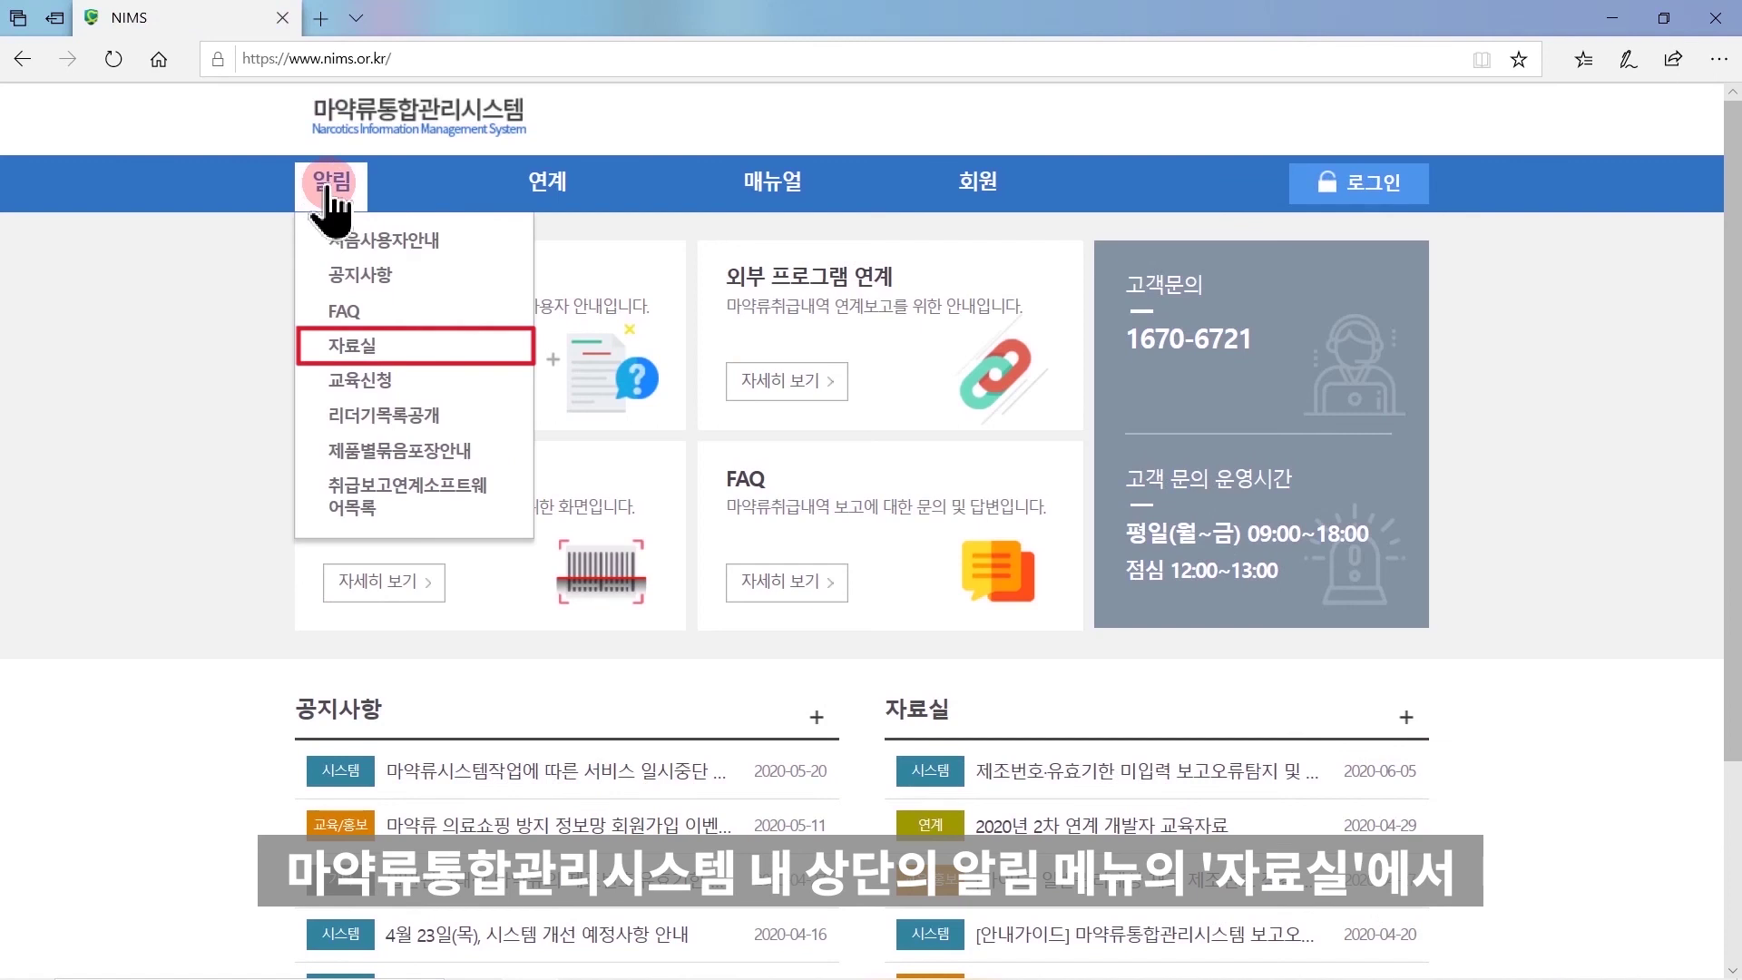
{"action": "left_click", "coordinate": [353, 352]}
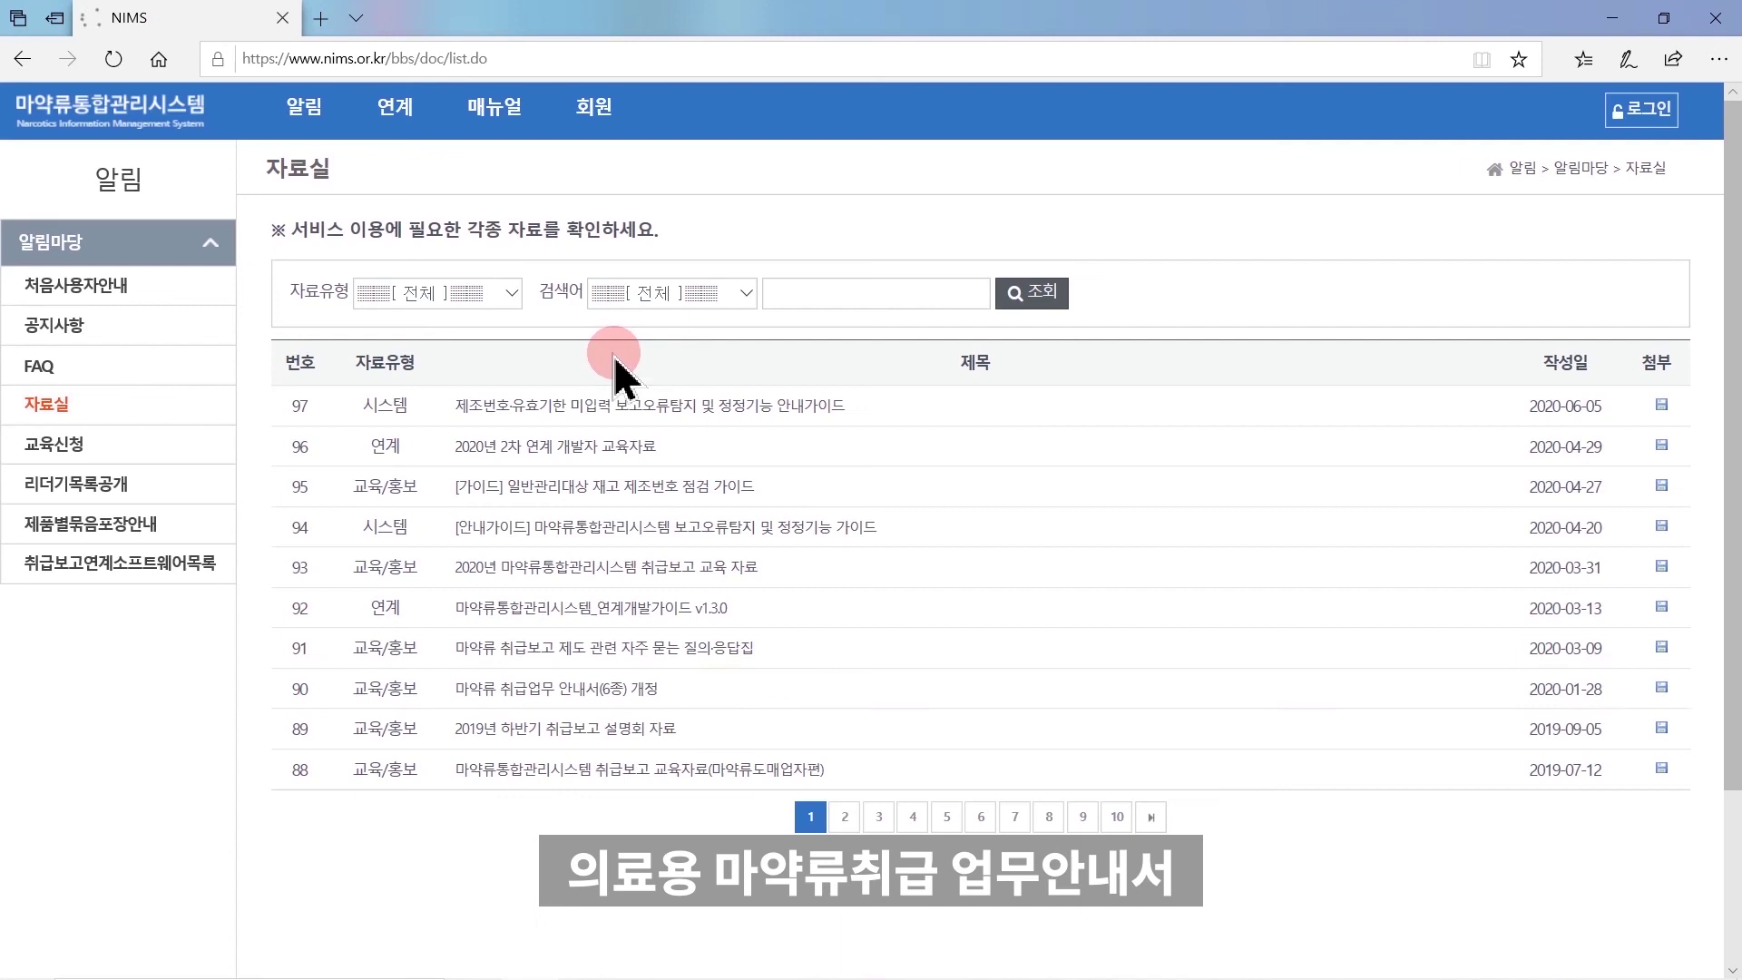
{"action": "left_click", "coordinate": [614, 688]}
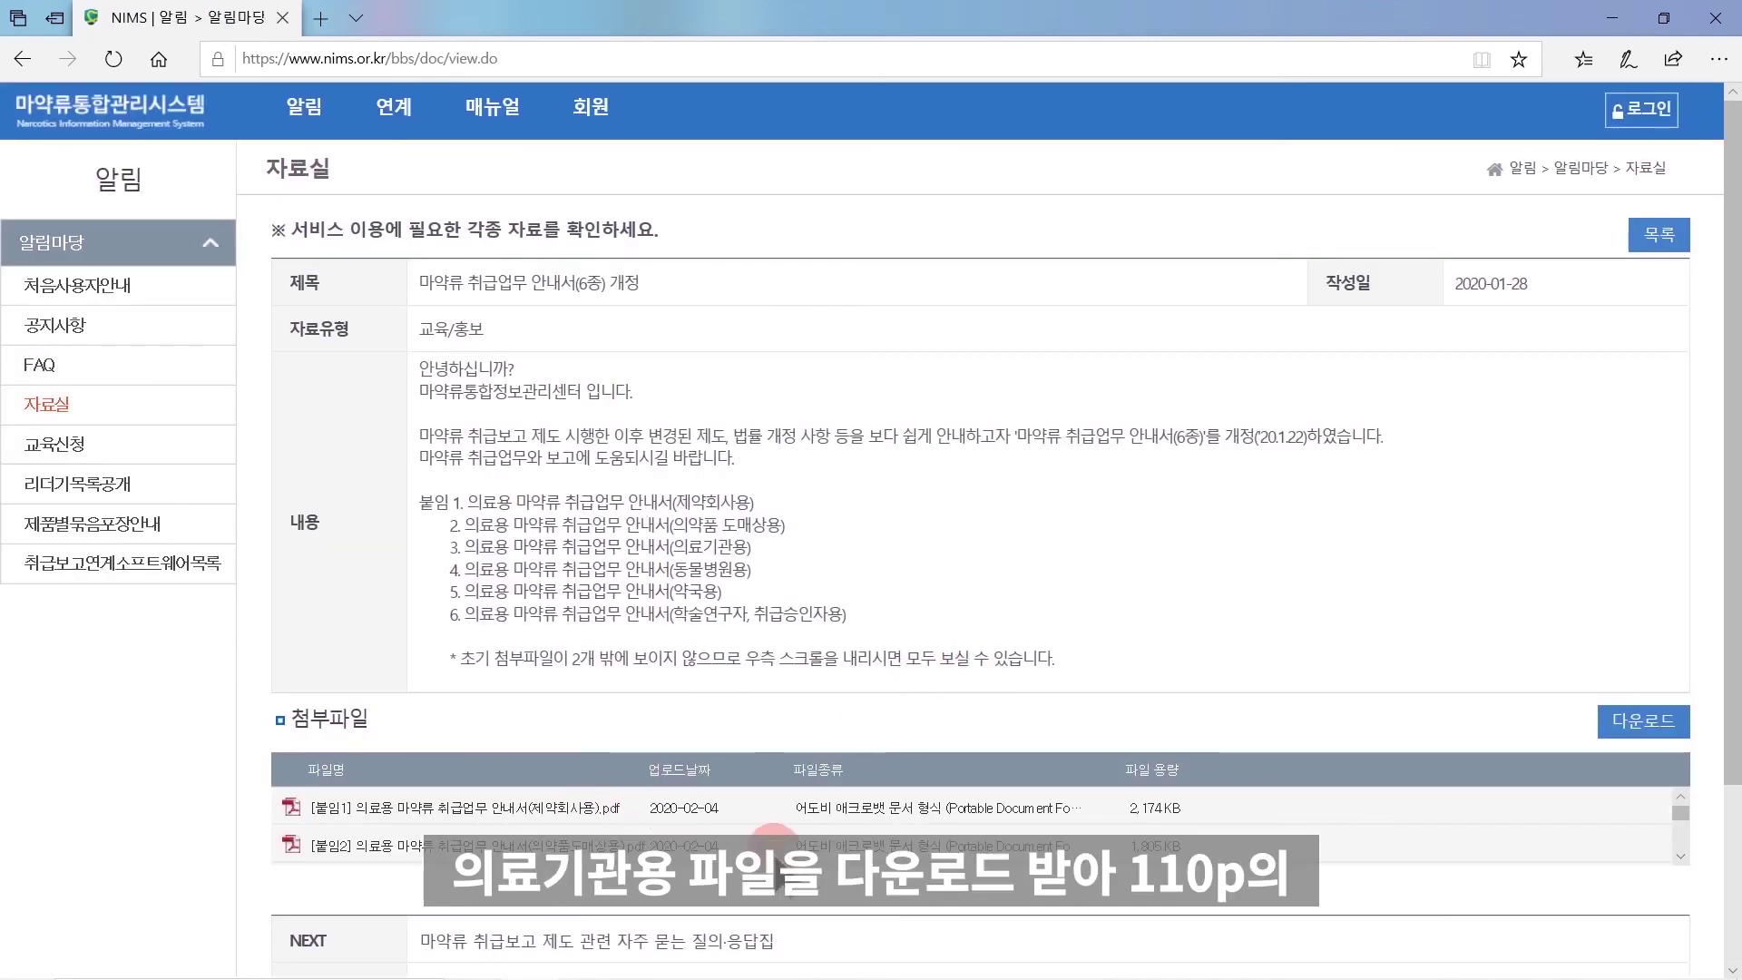
{"action": "scroll", "coordinate": [779, 839], "scroll_direction": "down", "scroll_amount": 1}
{"action": "left_click", "coordinate": [548, 826]}
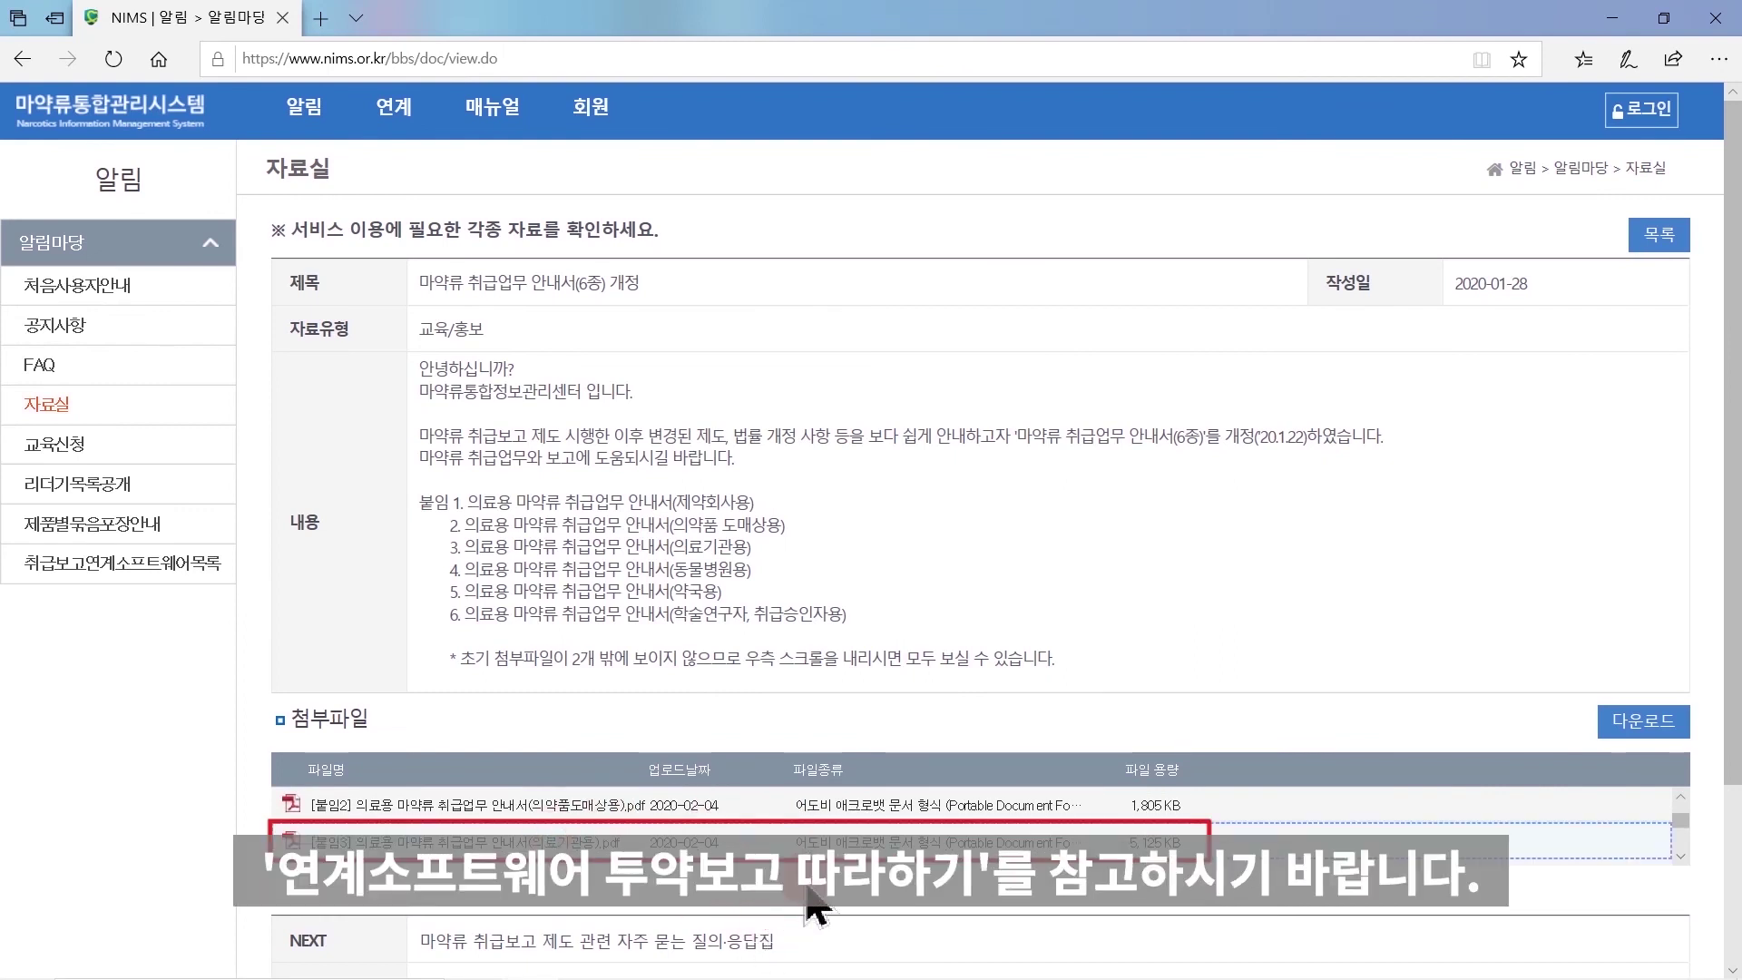